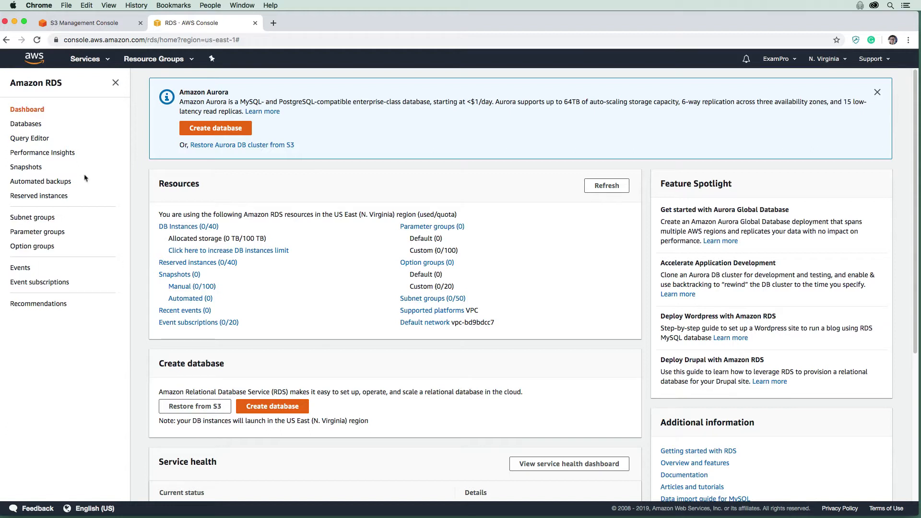
Find RDS through the service search, go to Databases and start a new database
{"action": "left_click", "coordinate": [98, 59]}
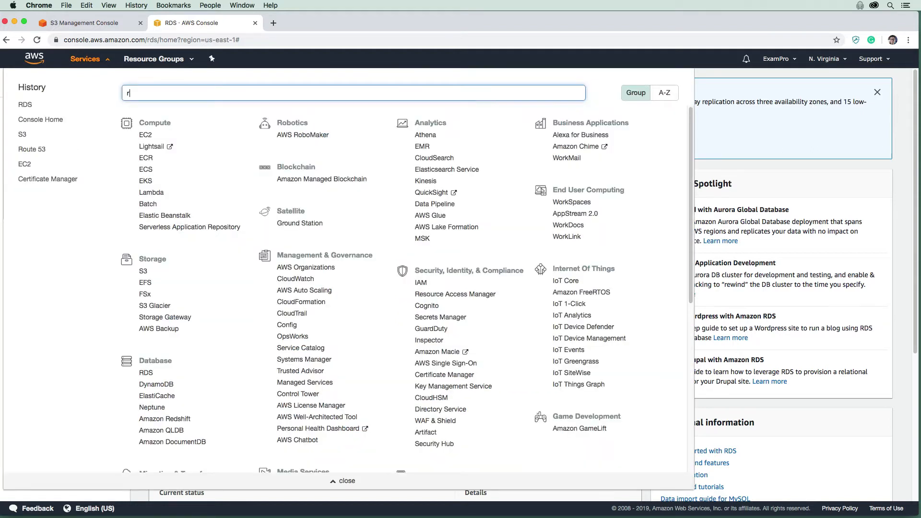
{"action": "type", "text": "rds"}
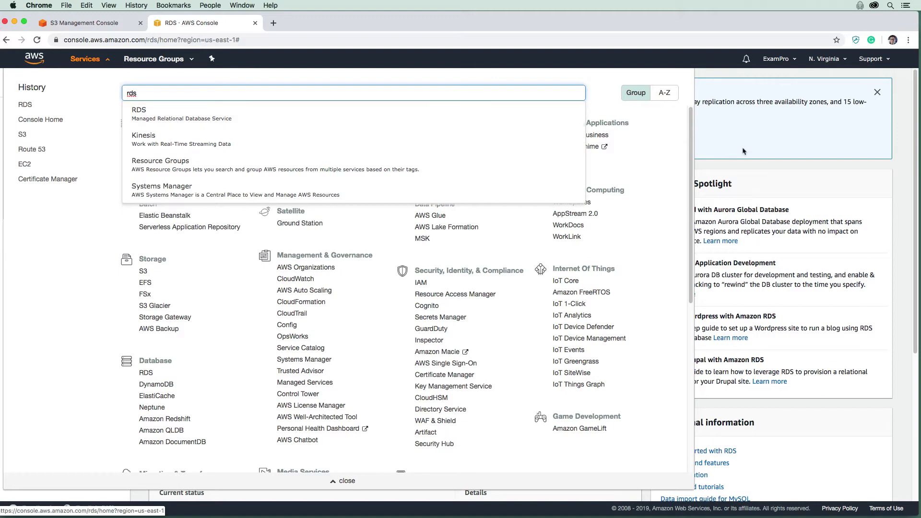
{"action": "key", "text": "Return"}
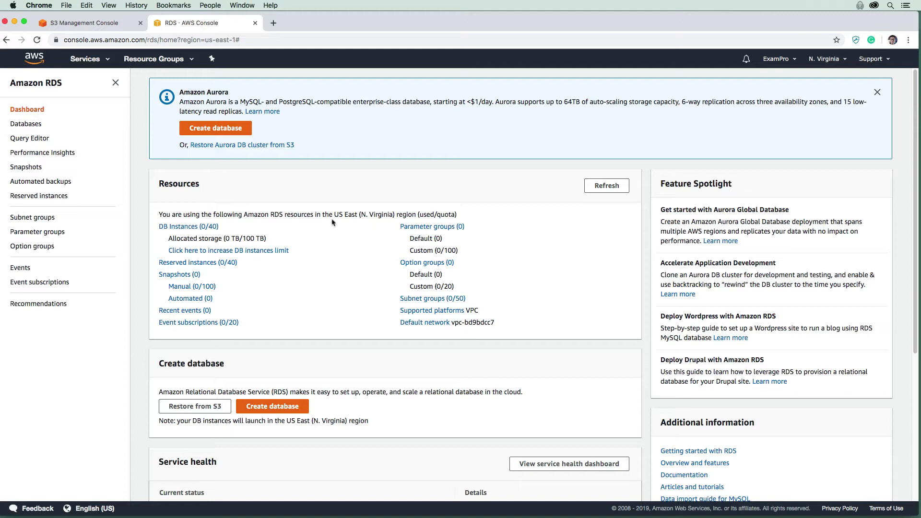
{"action": "left_click", "coordinate": [23, 124]}
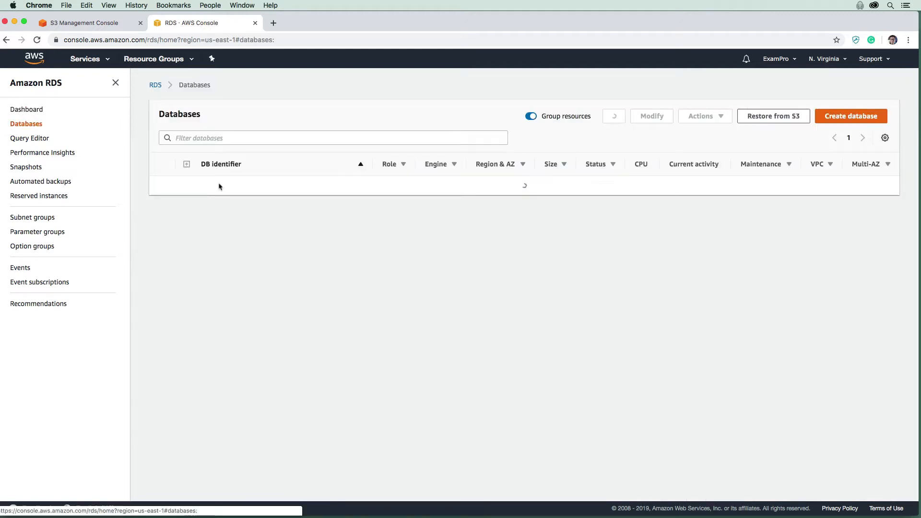
{"action": "left_click", "coordinate": [845, 121]}
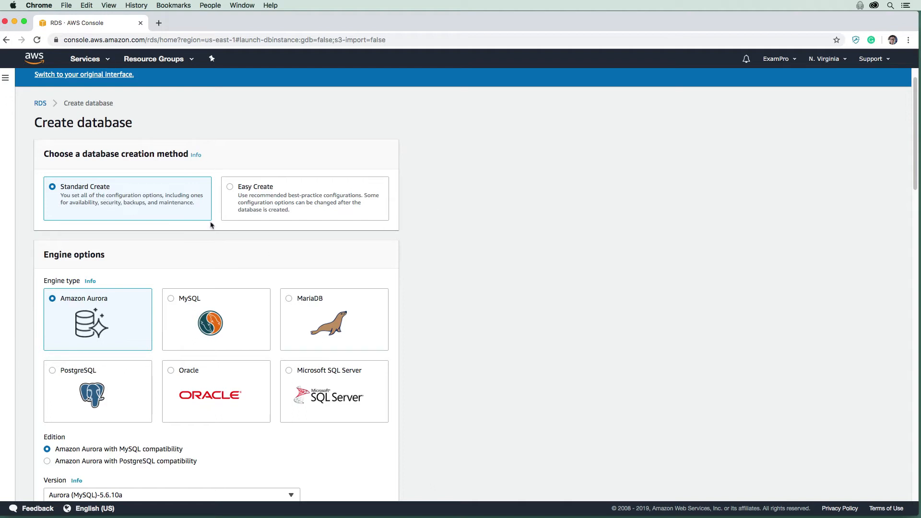
Keep Standard Create and pick the PostgreSQL engine, which defaults to version 10.6-R1
{"action": "left_click", "coordinate": [245, 192]}
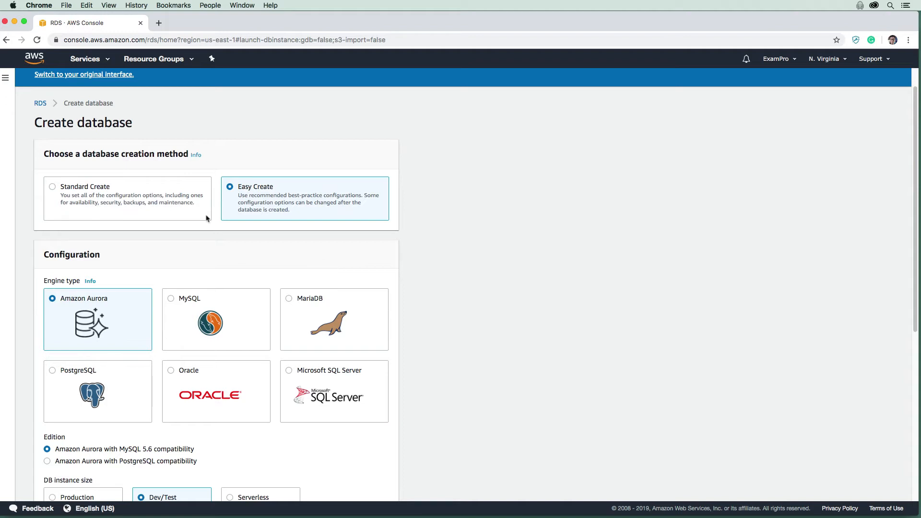
{"action": "left_click", "coordinate": [70, 194]}
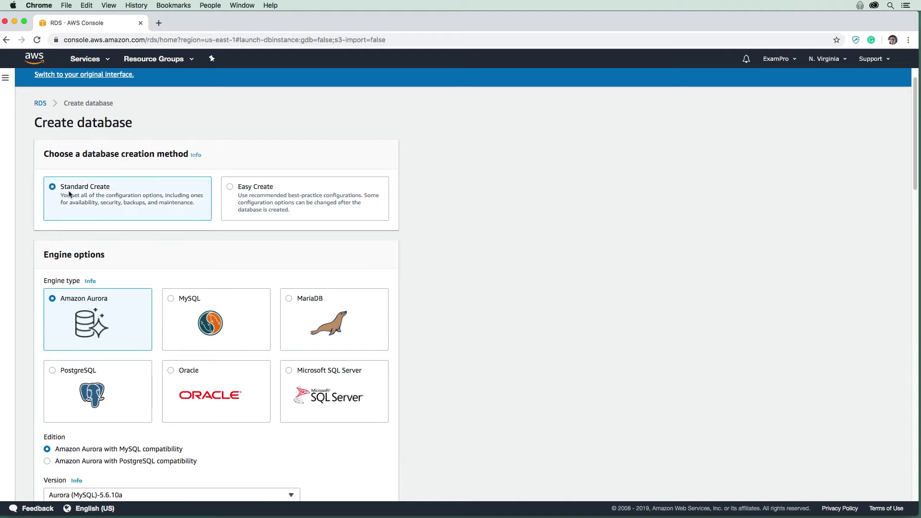
{"action": "scroll", "coordinate": [111, 250], "scroll_direction": "down", "scroll_amount": 3}
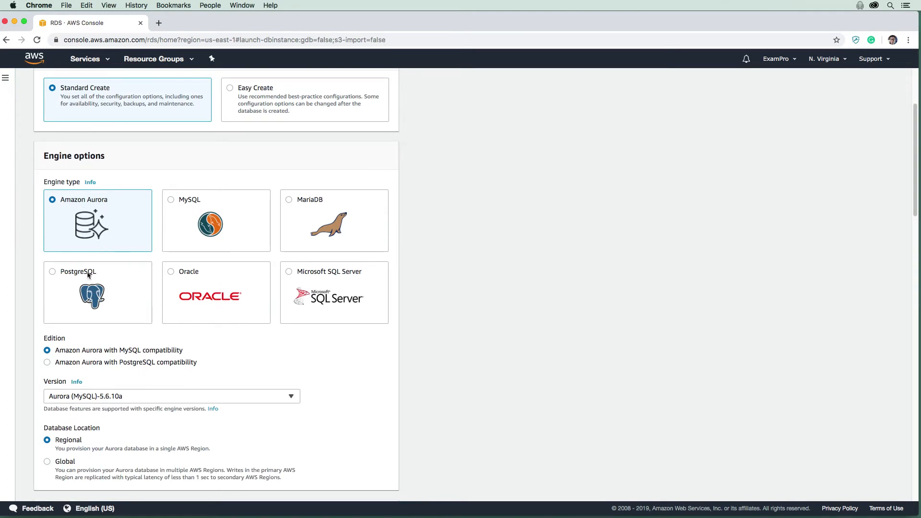
{"action": "left_click", "coordinate": [106, 305]}
{"action": "scroll", "coordinate": [106, 305], "scroll_direction": "down", "scroll_amount": 3}
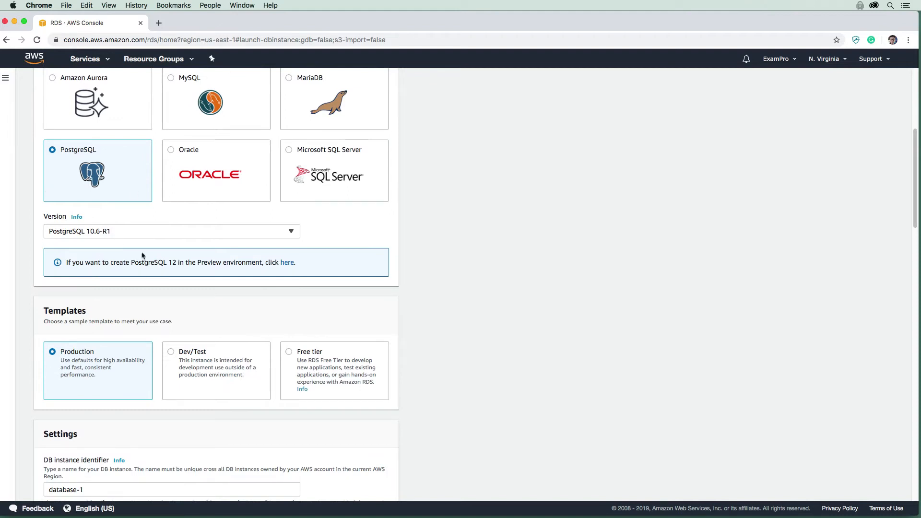
{"action": "scroll", "coordinate": [141, 252], "scroll_direction": "down", "scroll_amount": 1}
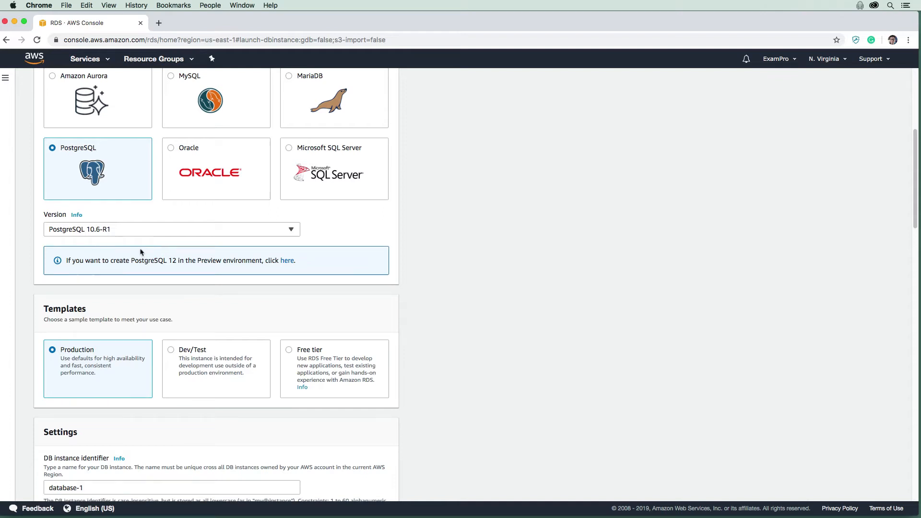
{"action": "scroll", "coordinate": [139, 251], "scroll_direction": "down", "scroll_amount": 5}
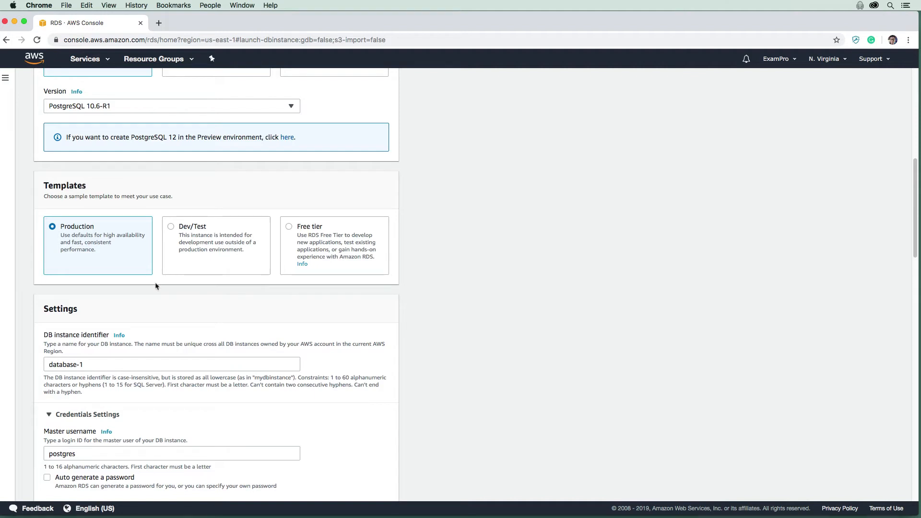
{"action": "scroll", "coordinate": [154, 288], "scroll_direction": "down", "scroll_amount": 15}
{"action": "scroll", "coordinate": [146, 307], "scroll_direction": "down", "scroll_amount": 8}
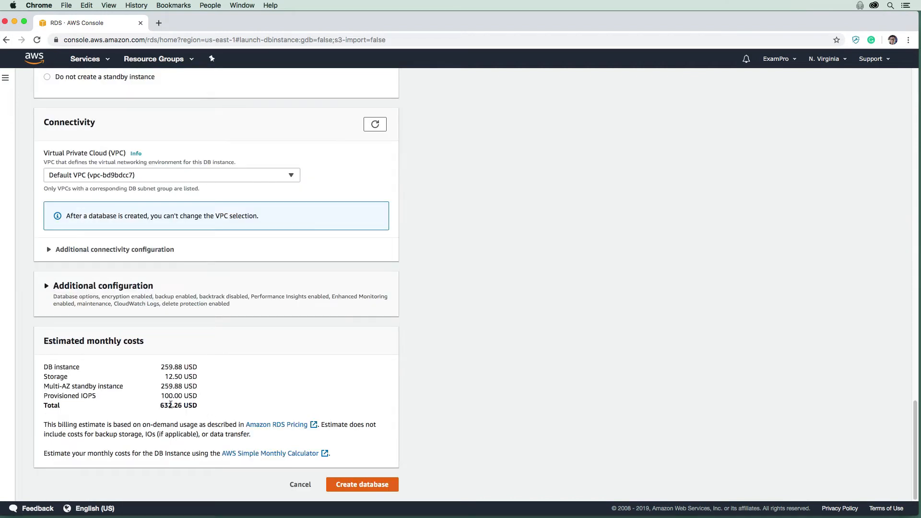
{"action": "triple_click", "coordinate": [170, 404]}
{"action": "left_click", "coordinate": [154, 406]}
{"action": "left_click_drag", "start_coordinate": [161, 397], "coordinate": [202, 397]}
{"action": "left_click", "coordinate": [200, 398]}
{"action": "scroll", "coordinate": [171, 416], "scroll_direction": "up", "scroll_amount": 20}
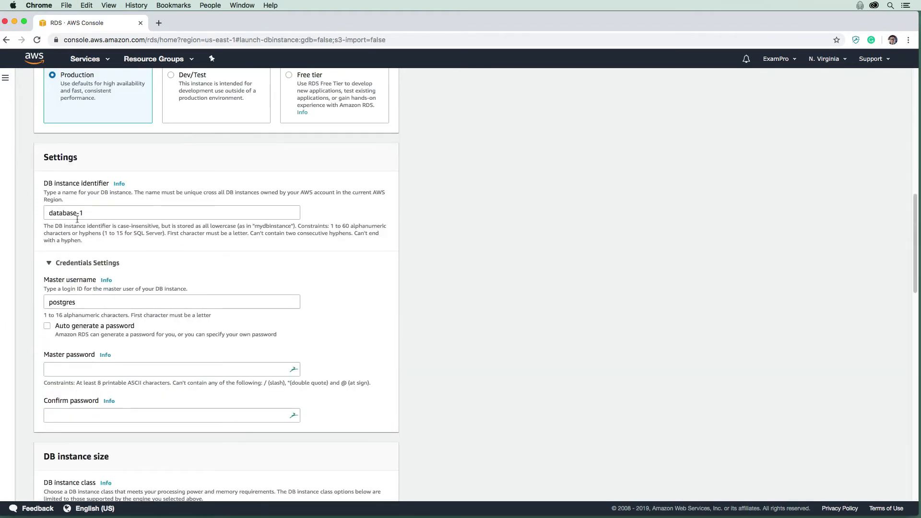
{"action": "scroll", "coordinate": [75, 333], "scroll_direction": "up", "scroll_amount": 5}
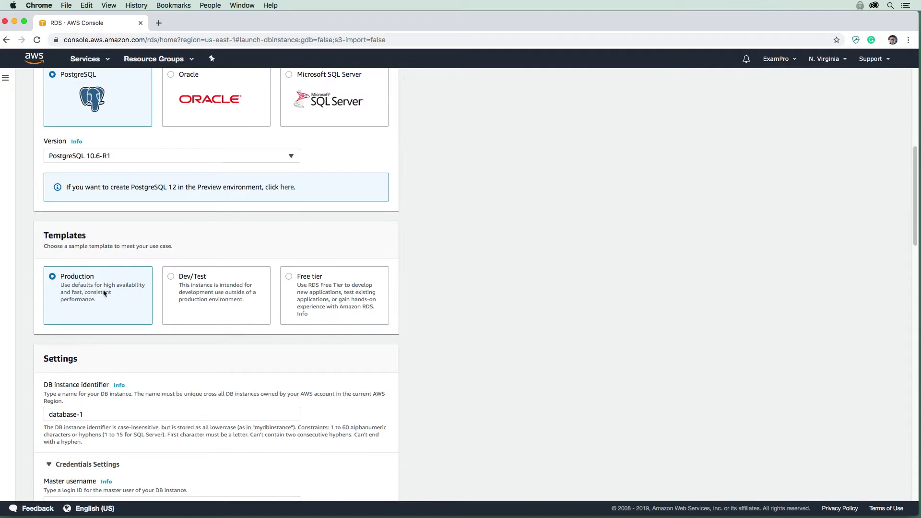
{"action": "left_click", "coordinate": [291, 277]}
{"action": "scroll", "coordinate": [224, 333], "scroll_direction": "down", "scroll_amount": 10}
{"action": "scroll", "coordinate": [224, 333], "scroll_direction": "down", "scroll_amount": 14}
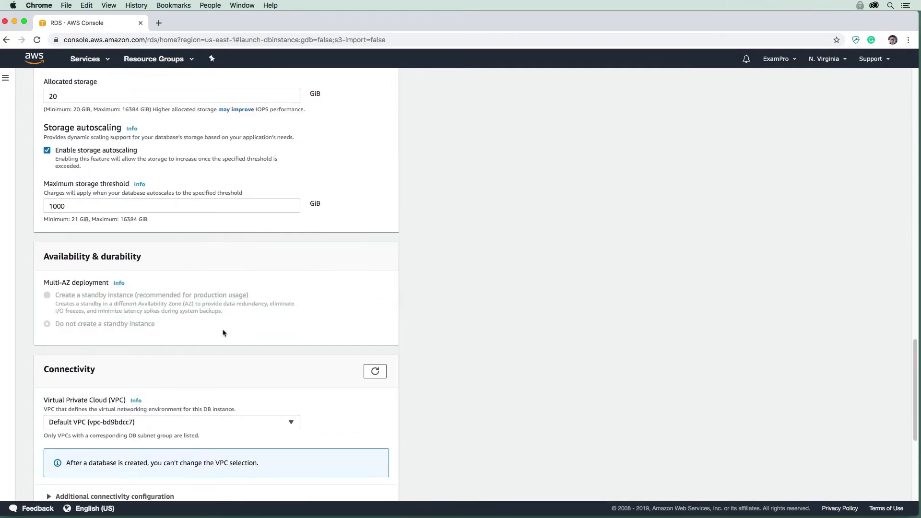
{"action": "scroll", "coordinate": [214, 345], "scroll_direction": "up", "scroll_amount": 20}
{"action": "scroll", "coordinate": [199, 359], "scroll_direction": "up", "scroll_amount": 6}
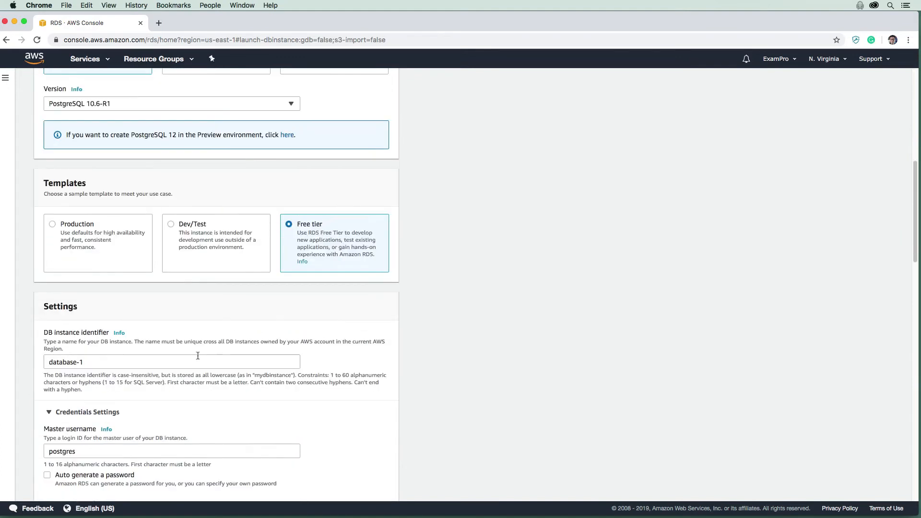
{"action": "left_click", "coordinate": [57, 244]}
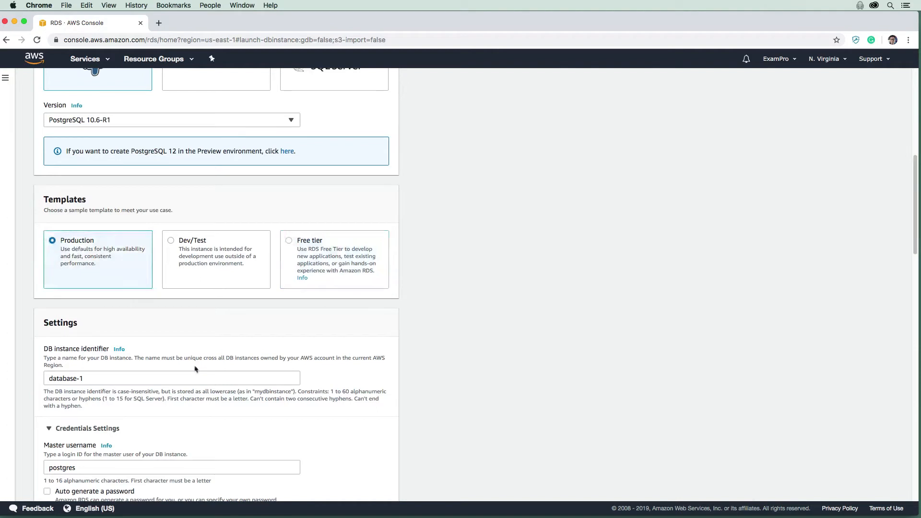
{"action": "scroll", "coordinate": [146, 319], "scroll_direction": "down", "scroll_amount": 2}
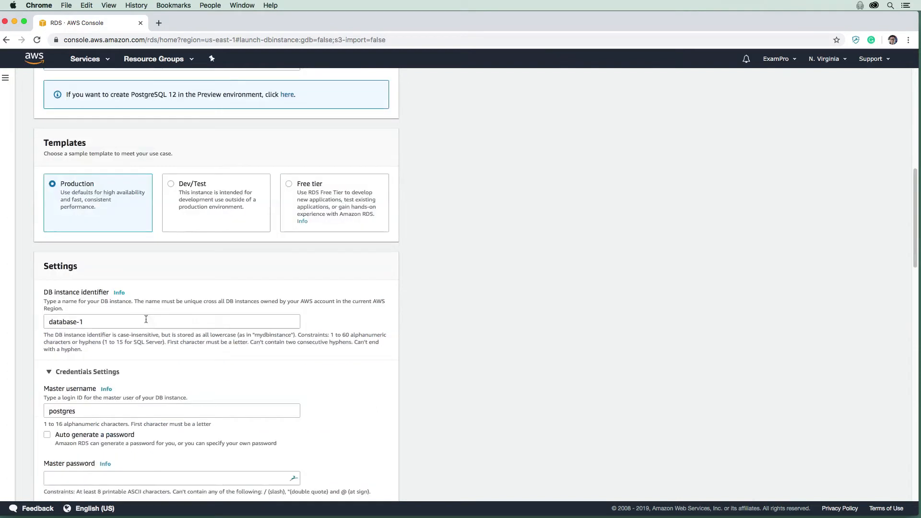
{"action": "scroll", "coordinate": [127, 266], "scroll_direction": "down", "scroll_amount": 3}
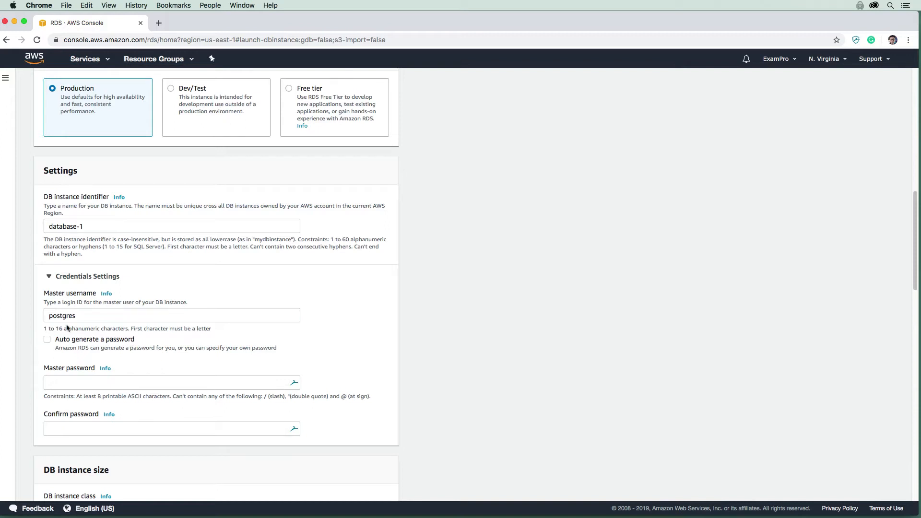
Paste the master password and paste it again in the confirmation field
{"action": "left_click", "coordinate": [92, 379]}
{"action": "key", "text": "super+v"}
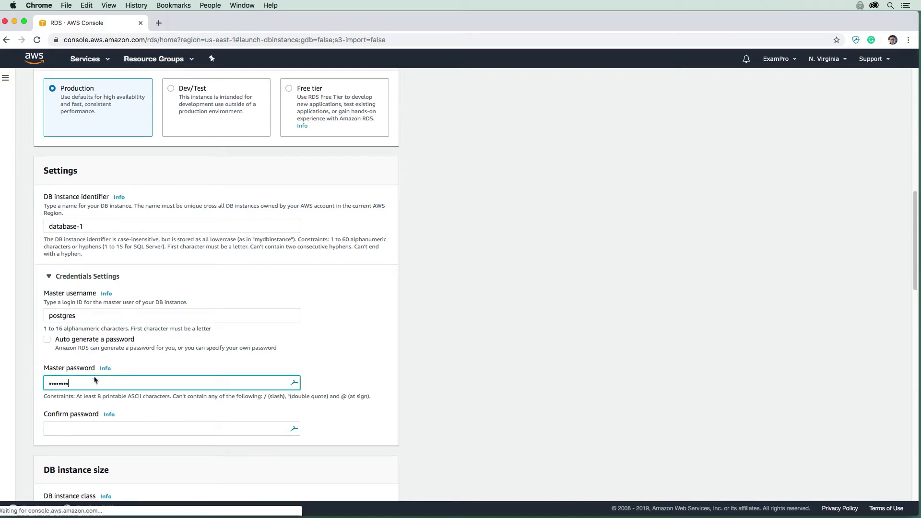
{"action": "left_click", "coordinate": [93, 430]}
{"action": "key", "text": "super+v"}
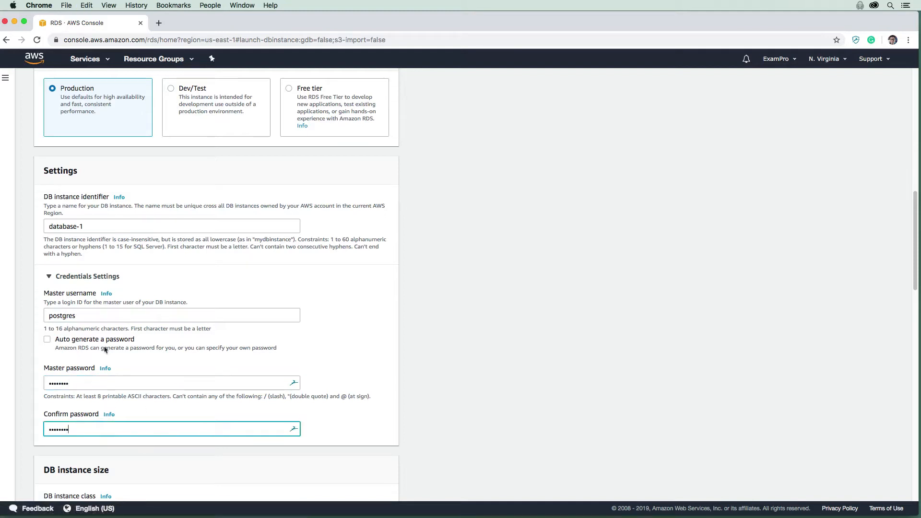
{"action": "scroll", "coordinate": [105, 350], "scroll_direction": "down", "scroll_amount": 2}
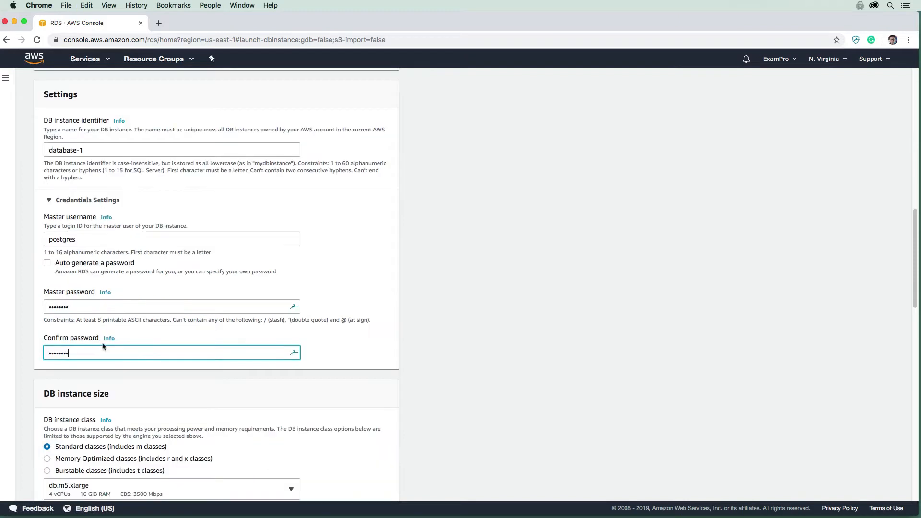
{"action": "scroll", "coordinate": [104, 346], "scroll_direction": "down", "scroll_amount": 4}
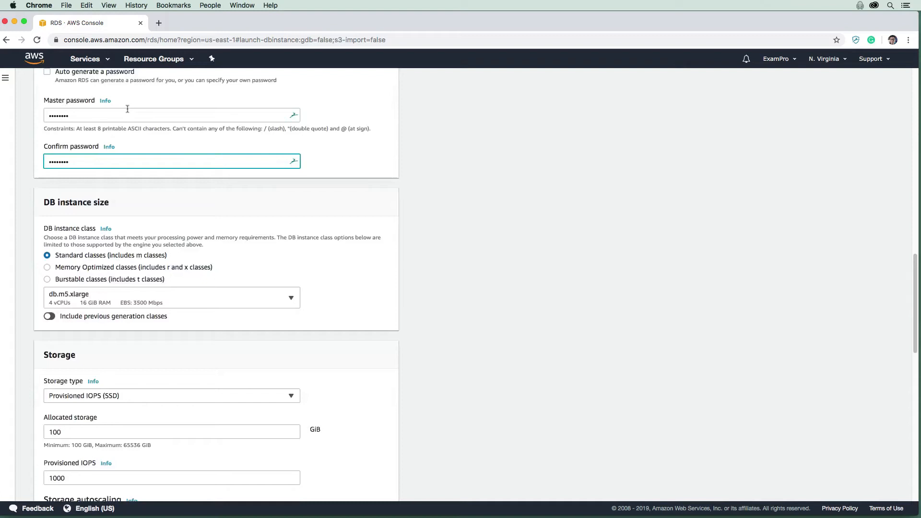
{"action": "scroll", "coordinate": [106, 149], "scroll_direction": "up", "scroll_amount": 1}
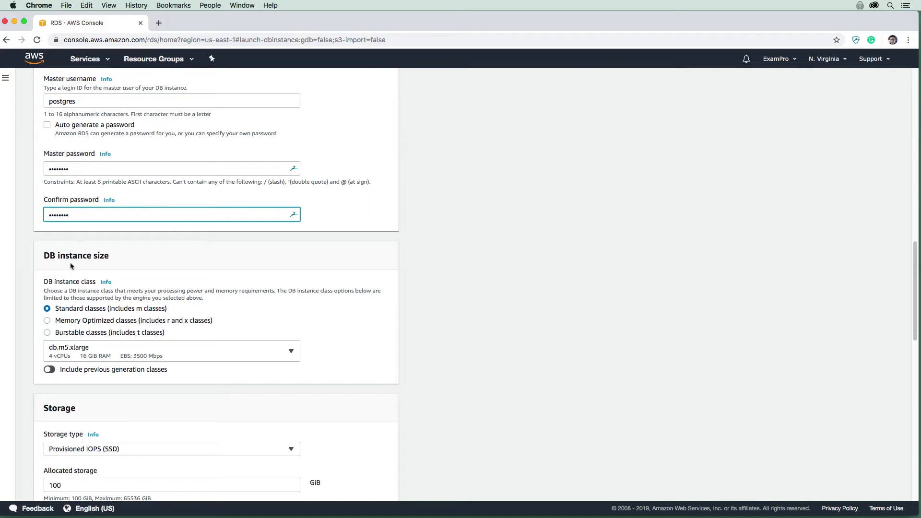
Switch to Burstable classes and keep db.t2.micro as the instance class
{"action": "triple_click", "coordinate": [42, 261]}
{"action": "left_click", "coordinate": [127, 283]}
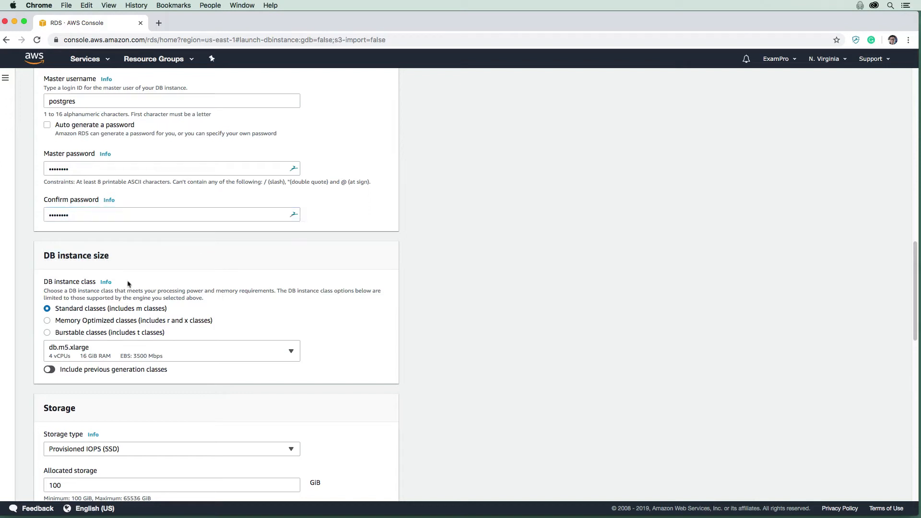
{"action": "scroll", "coordinate": [126, 276], "scroll_direction": "down", "scroll_amount": 2}
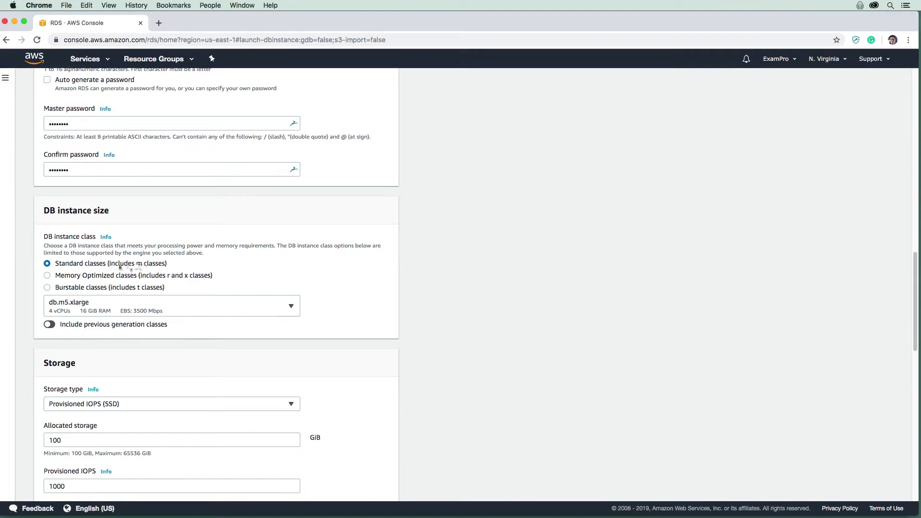
{"action": "left_click", "coordinate": [47, 289]}
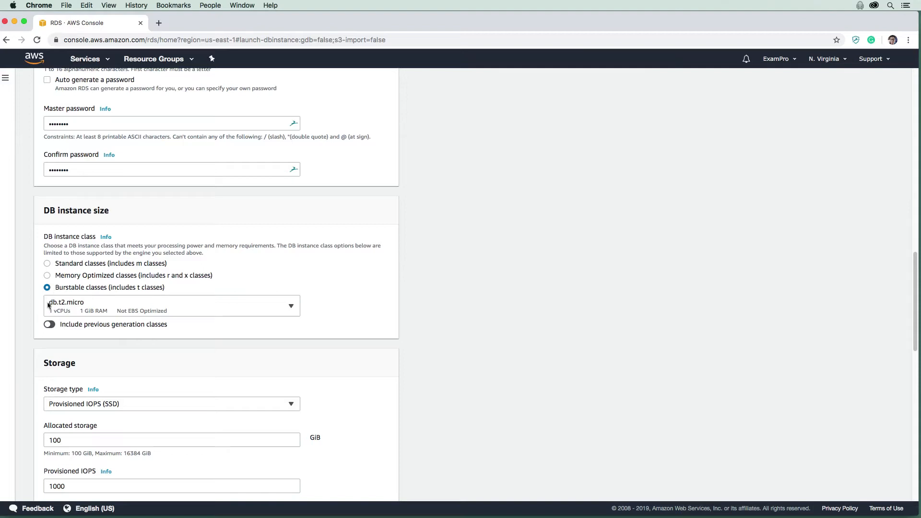
{"action": "left_click", "coordinate": [50, 306]}
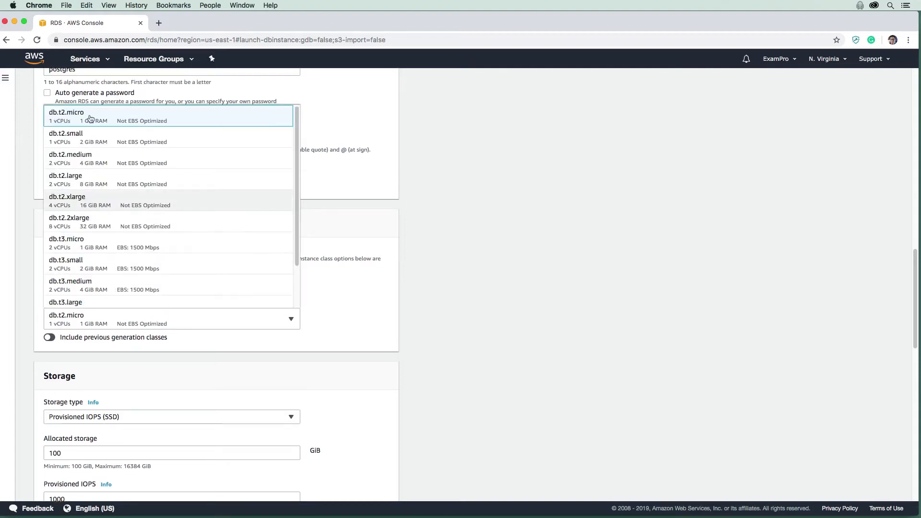
{"action": "left_click", "coordinate": [74, 119]}
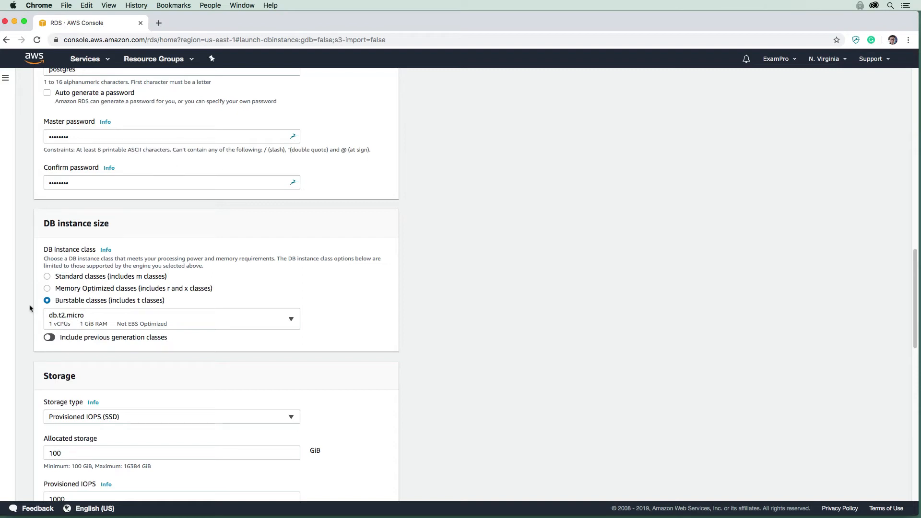
{"action": "scroll", "coordinate": [30, 308], "scroll_direction": "down", "scroll_amount": 5}
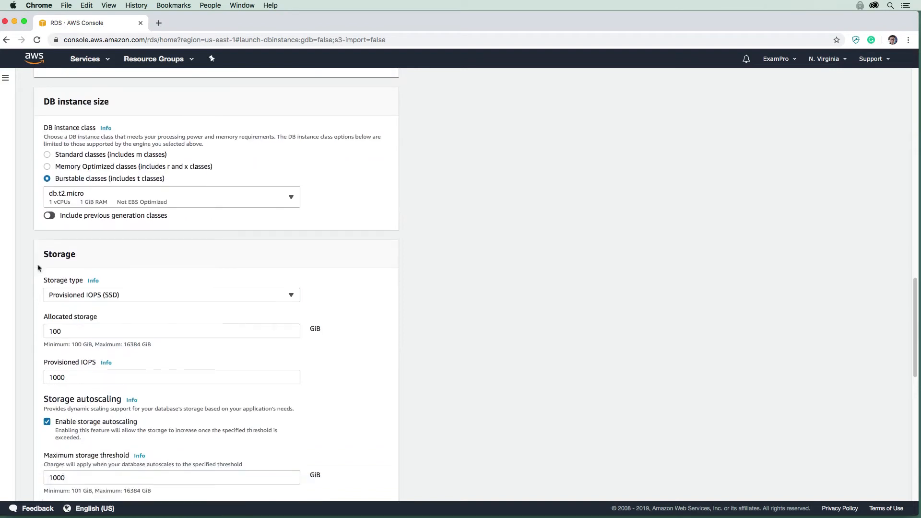
Change storage type from Provisioned IOPS to General Purpose (SSD), giving 20 GiB
{"action": "left_click", "coordinate": [129, 222]}
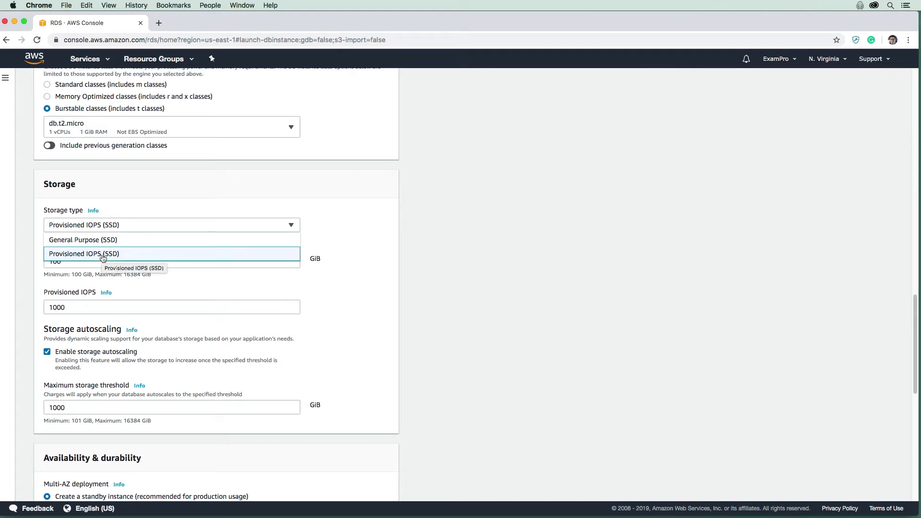
{"action": "left_click", "coordinate": [117, 240]}
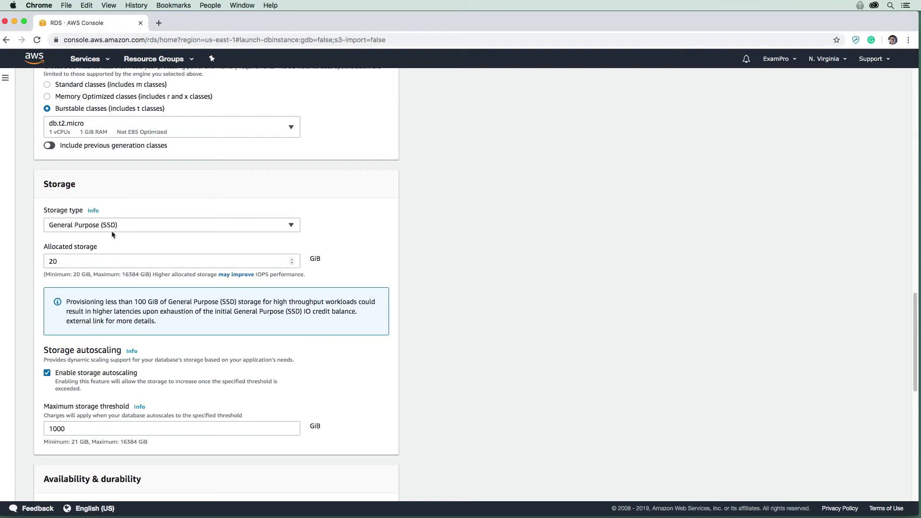
{"action": "left_click", "coordinate": [110, 224]}
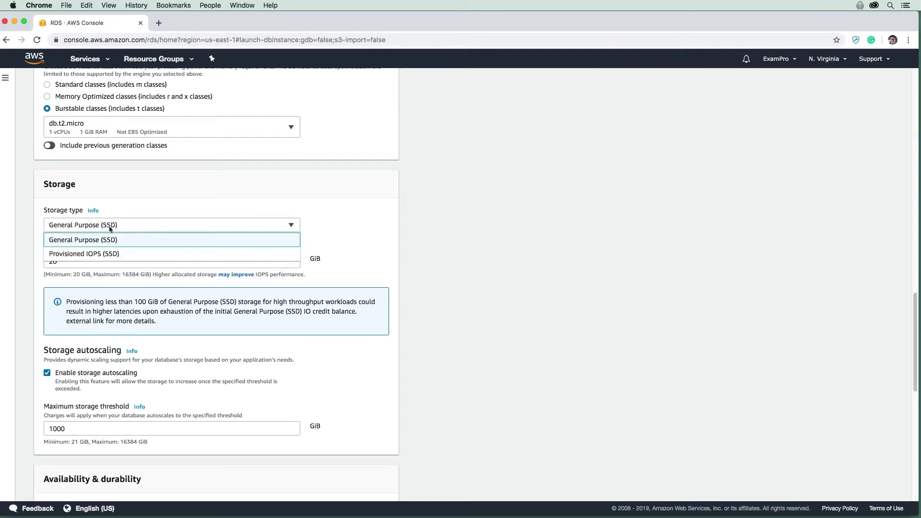
{"action": "left_click", "coordinate": [109, 228]}
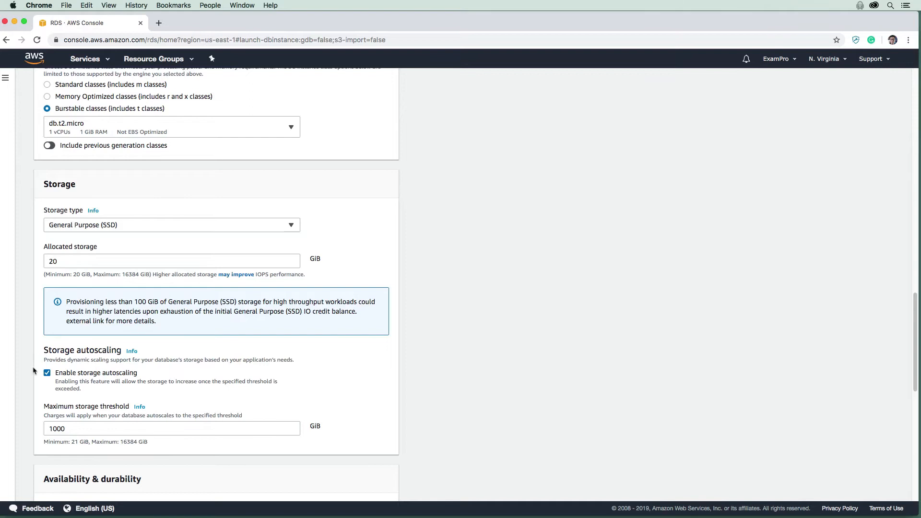
{"action": "scroll", "coordinate": [37, 367], "scroll_direction": "down", "scroll_amount": 3}
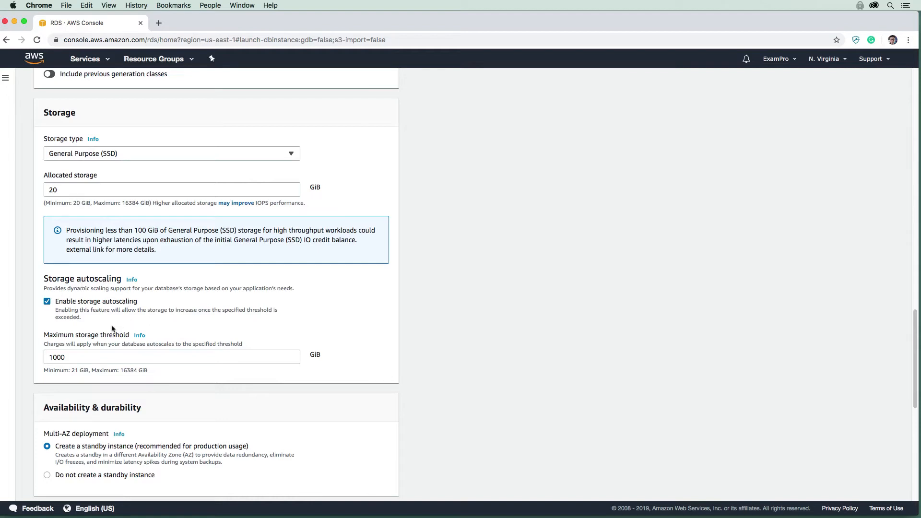
Under Availability & durability, choose 'Do not create a standby instance'
{"action": "scroll", "coordinate": [112, 319], "scroll_direction": "down", "scroll_amount": 1}
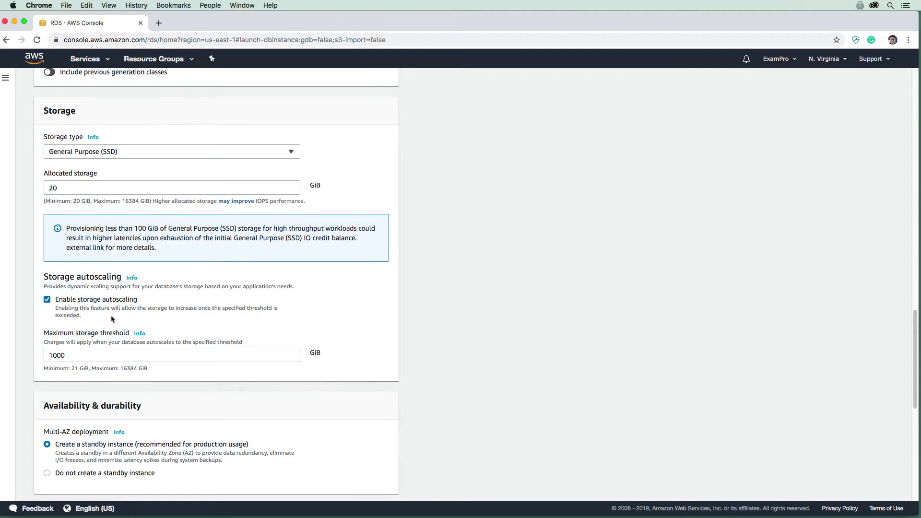
{"action": "scroll", "coordinate": [112, 319], "scroll_direction": "down", "scroll_amount": 5}
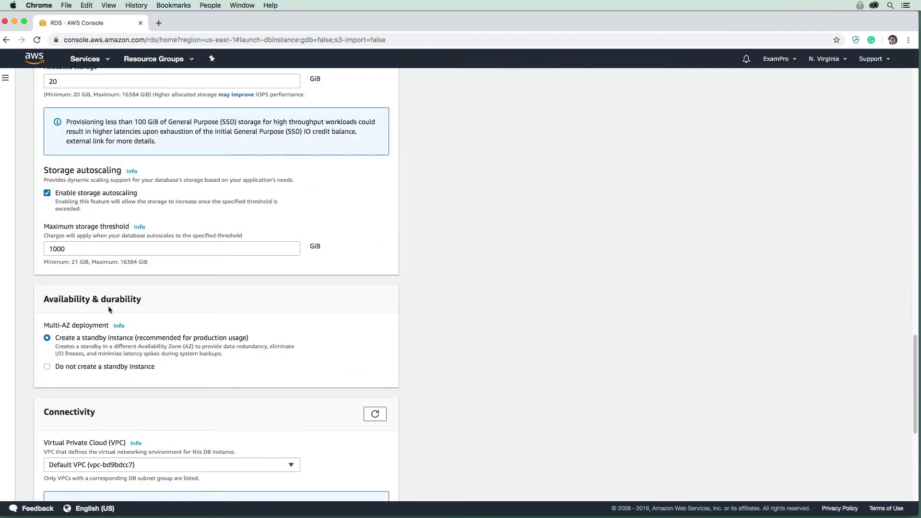
{"action": "scroll", "coordinate": [94, 269], "scroll_direction": "down", "scroll_amount": 2}
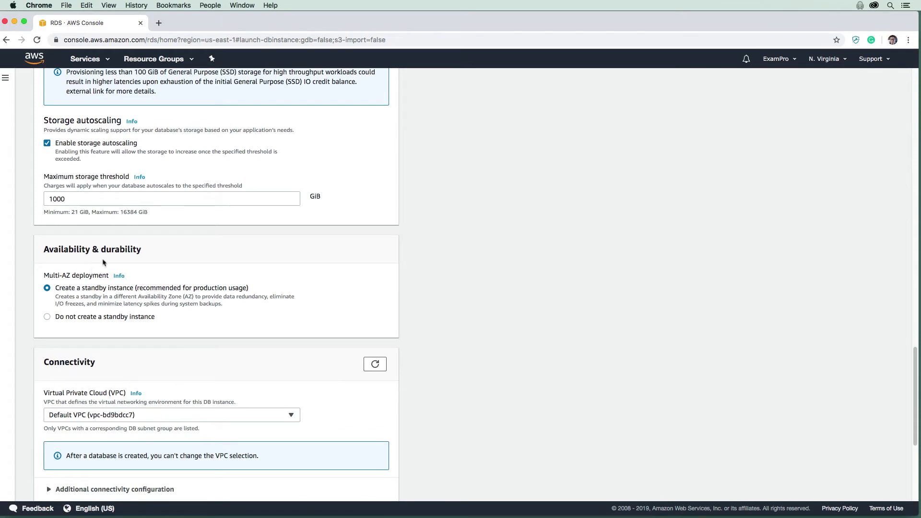
{"action": "scroll", "coordinate": [102, 264], "scroll_direction": "down", "scroll_amount": 1}
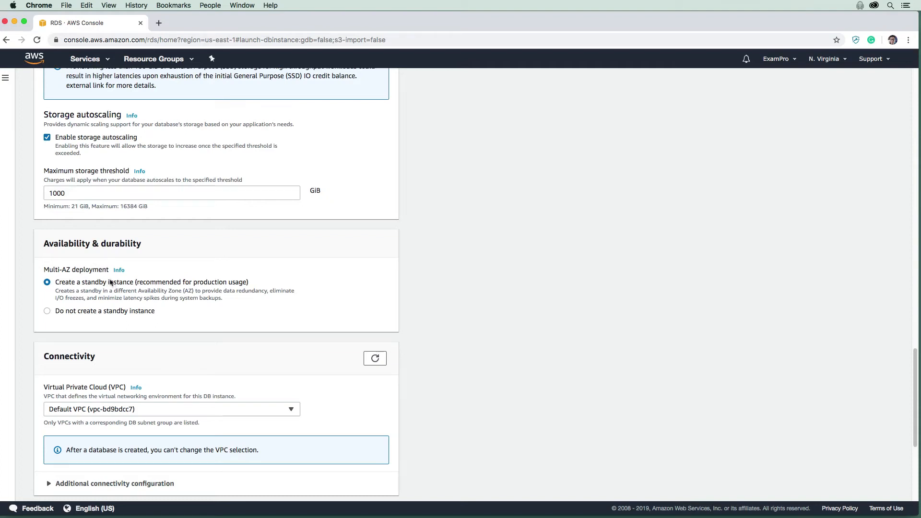
{"action": "left_click", "coordinate": [47, 311]}
{"action": "scroll", "coordinate": [84, 293], "scroll_direction": "down", "scroll_amount": 3}
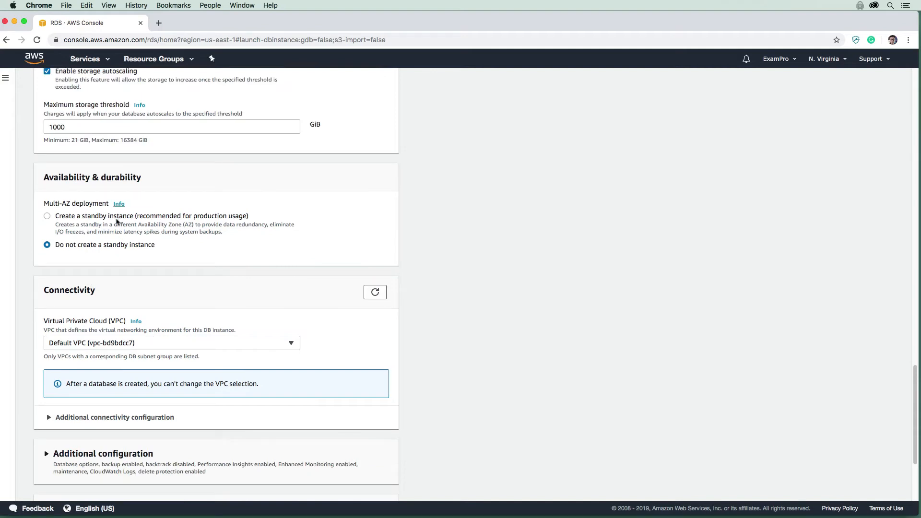
{"action": "scroll", "coordinate": [109, 256], "scroll_direction": "down", "scroll_amount": 2}
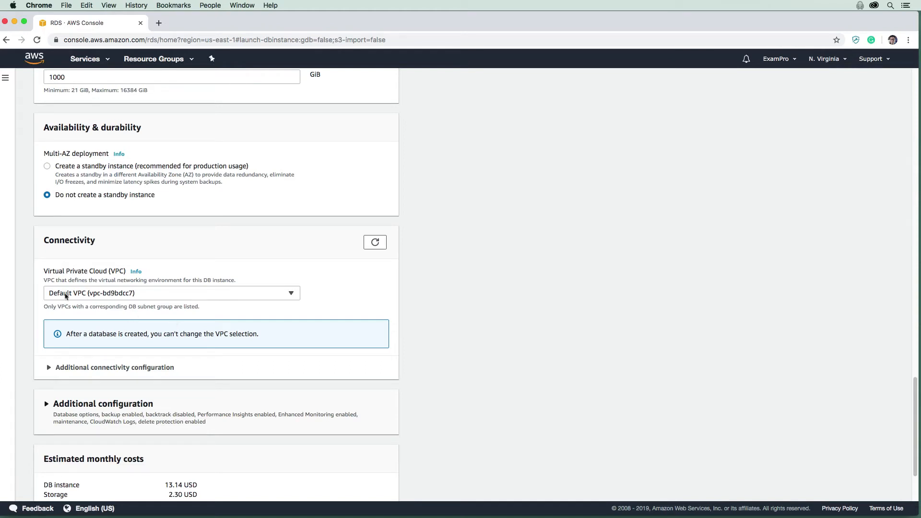
Expand Additional connectivity configuration and keep the default subnet group
{"action": "scroll", "coordinate": [122, 249], "scroll_direction": "down", "scroll_amount": 3}
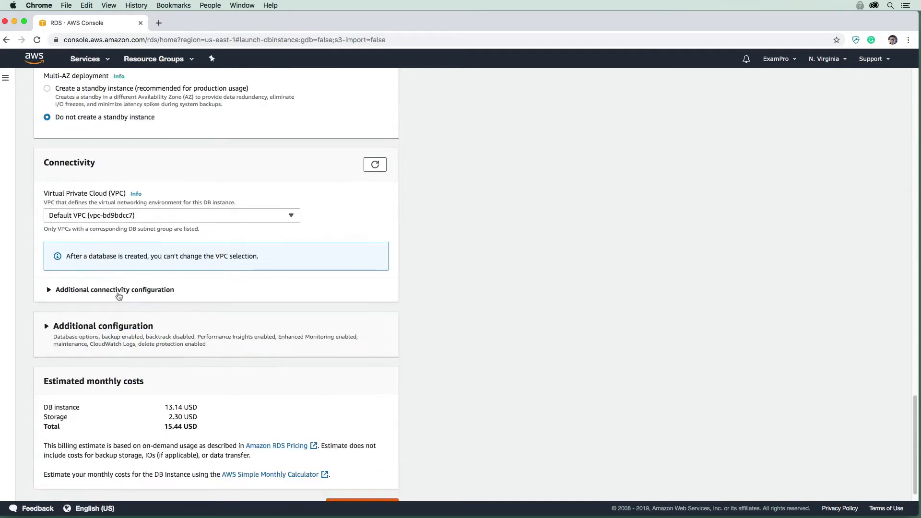
{"action": "left_click", "coordinate": [121, 290]}
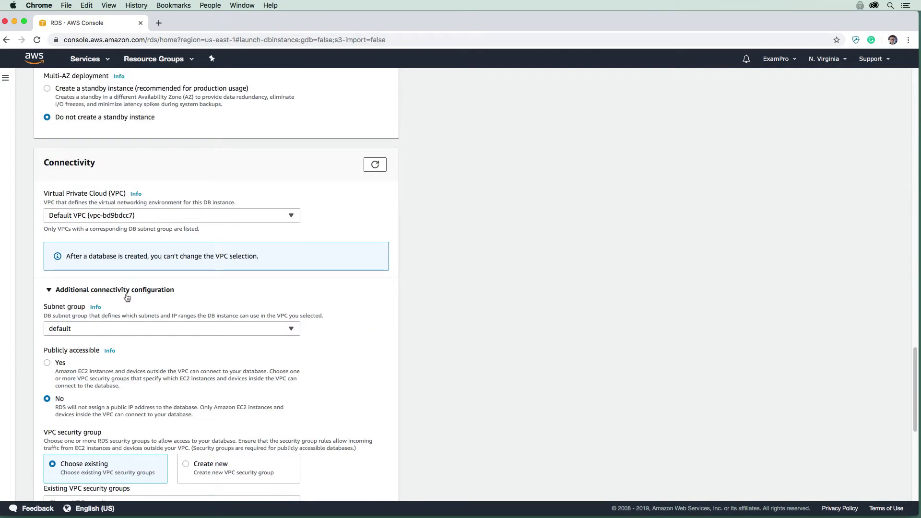
{"action": "scroll", "coordinate": [129, 266], "scroll_direction": "down", "scroll_amount": 2}
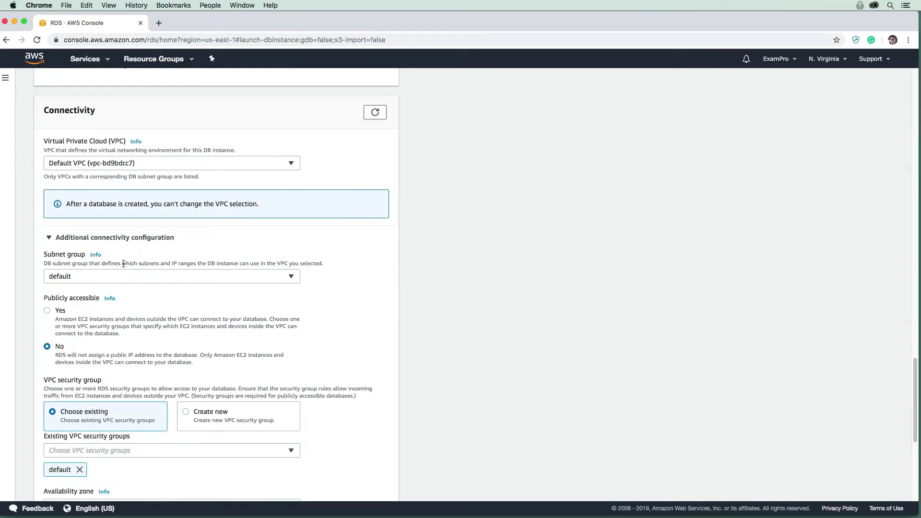
{"action": "left_click", "coordinate": [76, 282]}
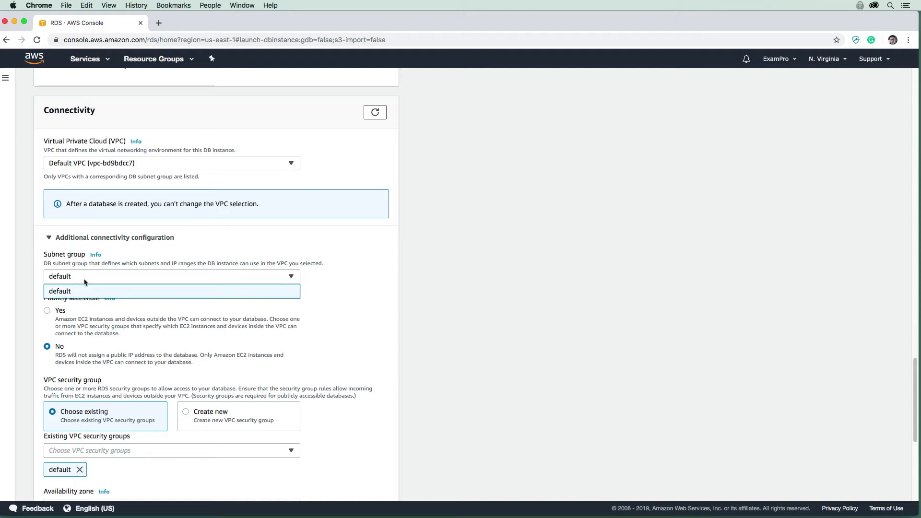
{"action": "left_click", "coordinate": [87, 288]}
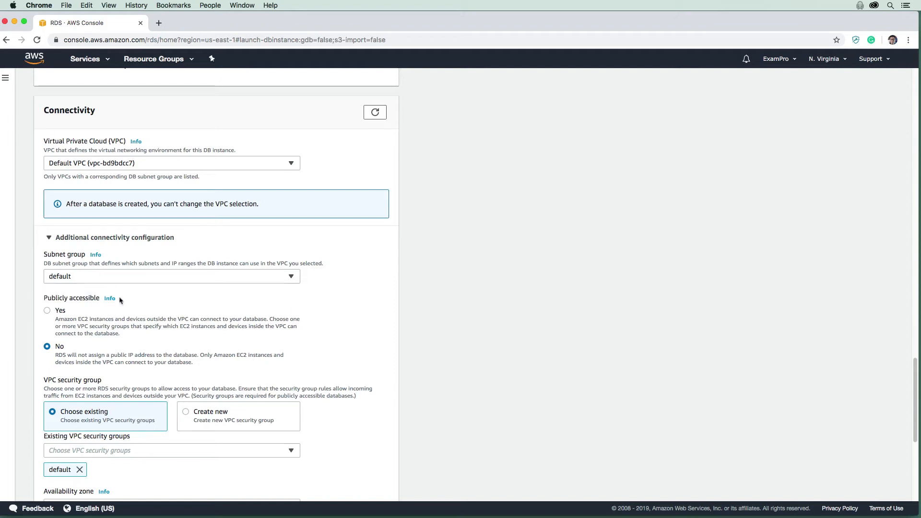
Set Publicly accessible to Yes, keeping the default security group and port 5432
{"action": "left_click_drag", "start_coordinate": [45, 298], "coordinate": [93, 297]}
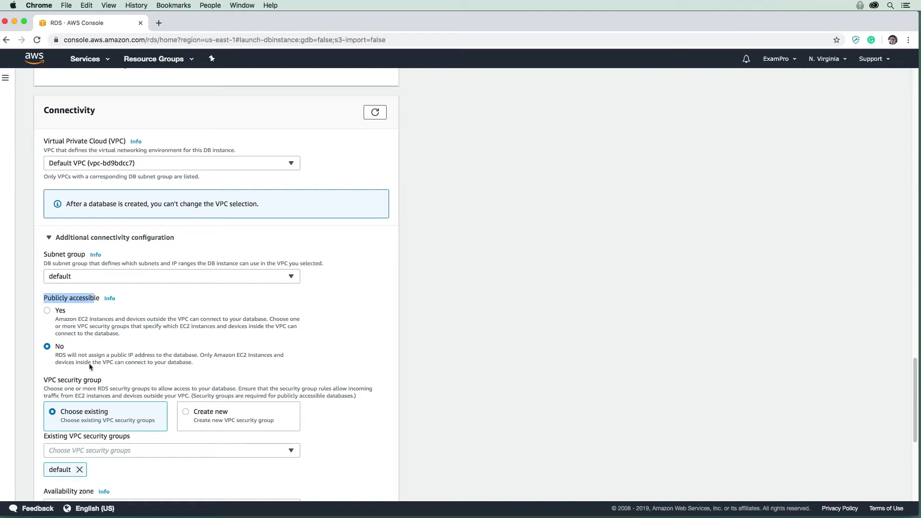
{"action": "left_click", "coordinate": [133, 361]}
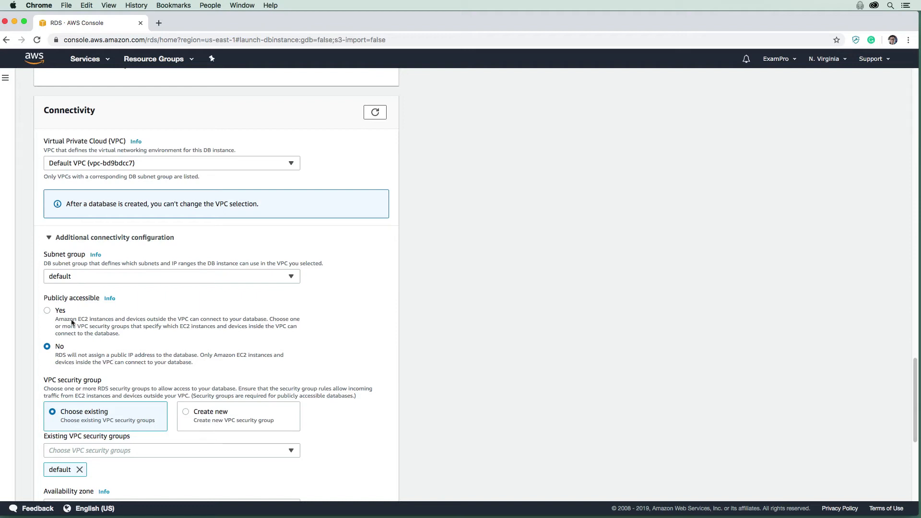
{"action": "left_click", "coordinate": [47, 311]}
{"action": "scroll", "coordinate": [182, 258], "scroll_direction": "down", "scroll_amount": 3}
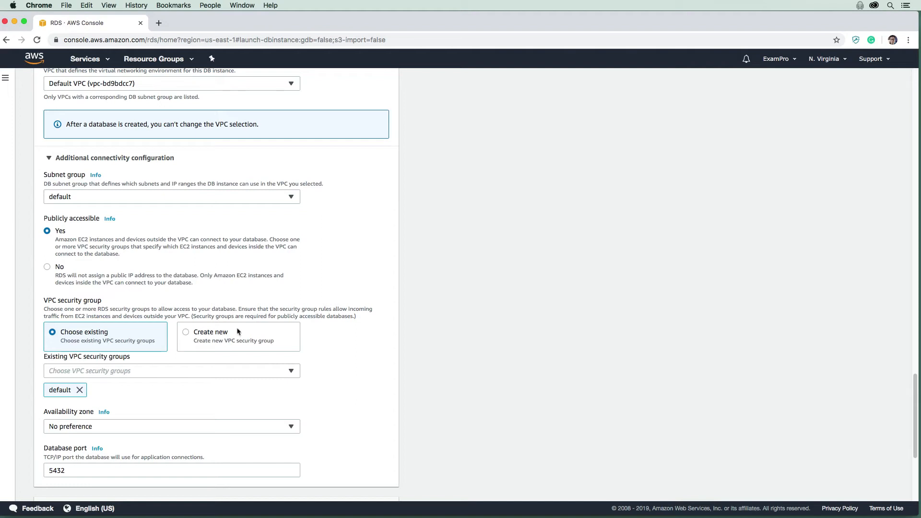
{"action": "scroll", "coordinate": [60, 384], "scroll_direction": "down", "scroll_amount": 3}
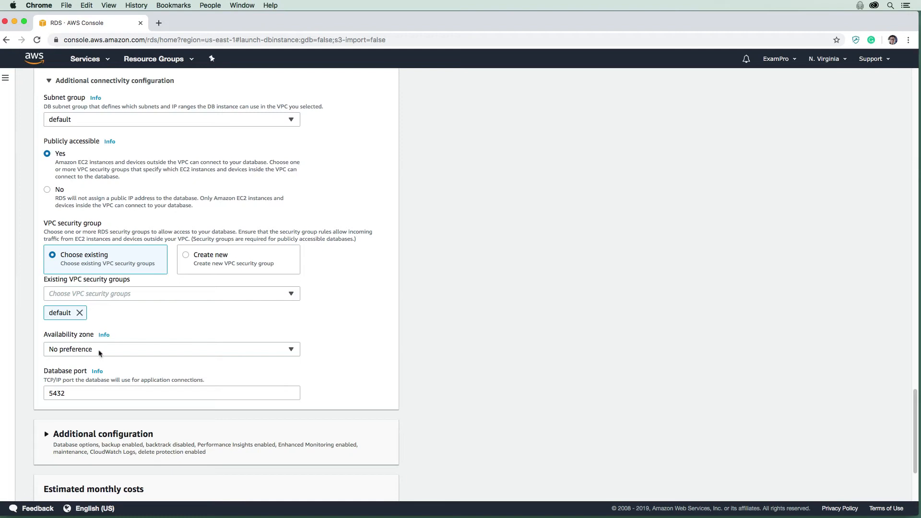
{"action": "scroll", "coordinate": [90, 324], "scroll_direction": "down", "scroll_amount": 3}
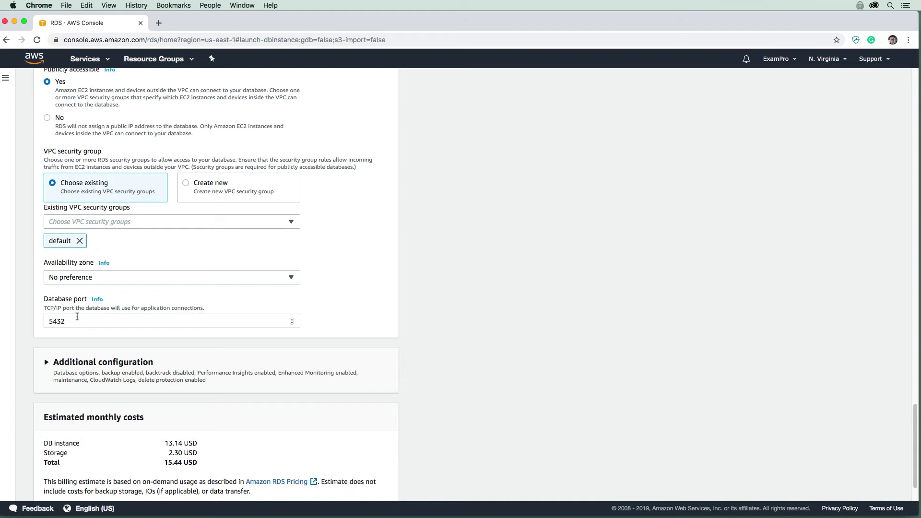
{"action": "scroll", "coordinate": [92, 300], "scroll_direction": "down", "scroll_amount": 2}
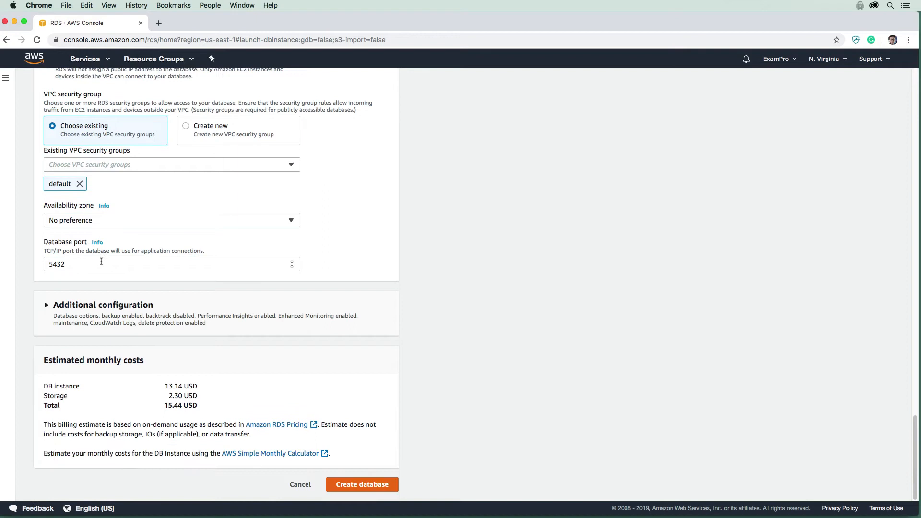
Expand Additional configuration and enter 'database-1' as the initial database name
{"action": "left_click", "coordinate": [87, 311]}
{"action": "scroll", "coordinate": [80, 312], "scroll_direction": "down", "scroll_amount": 3}
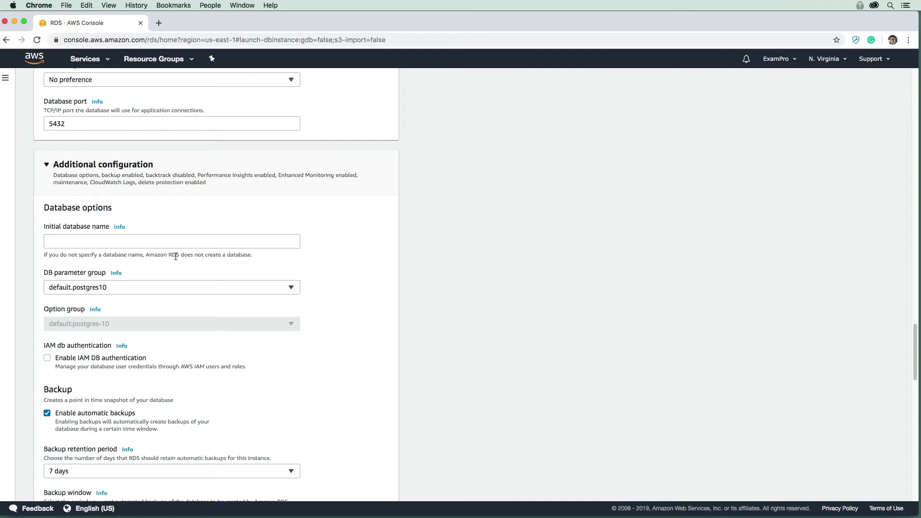
{"action": "left_click_drag", "start_coordinate": [176, 255], "coordinate": [246, 255]}
{"action": "left_click", "coordinate": [214, 253]}
{"action": "left_click", "coordinate": [96, 242]}
{"action": "type", "text": "database-1"}
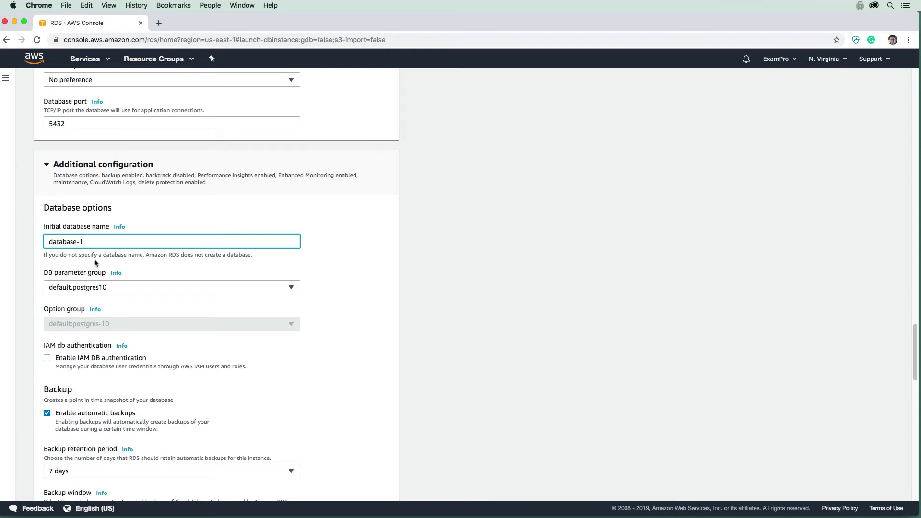
Trim the initial database name to 'database' and leave IAM DB authentication off
{"action": "scroll", "coordinate": [81, 288], "scroll_direction": "down", "scroll_amount": 2}
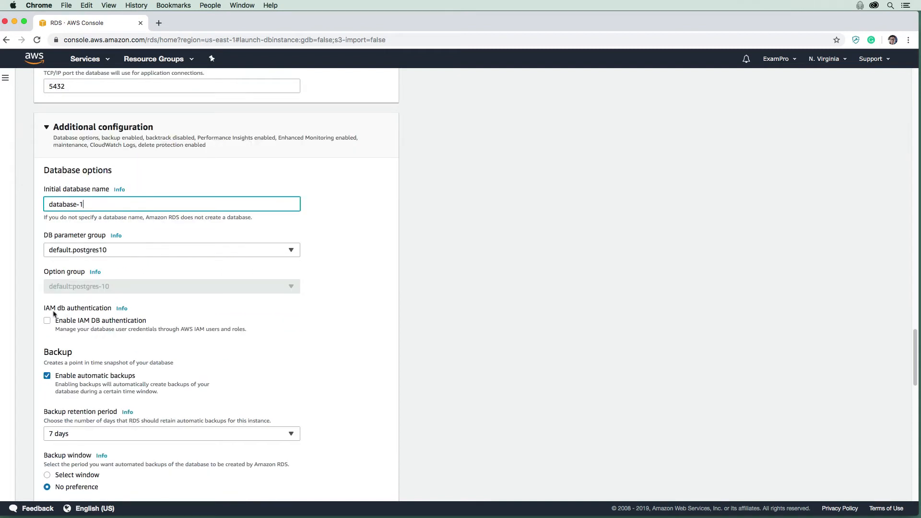
{"action": "left_click_drag", "start_coordinate": [46, 311], "coordinate": [85, 321]}
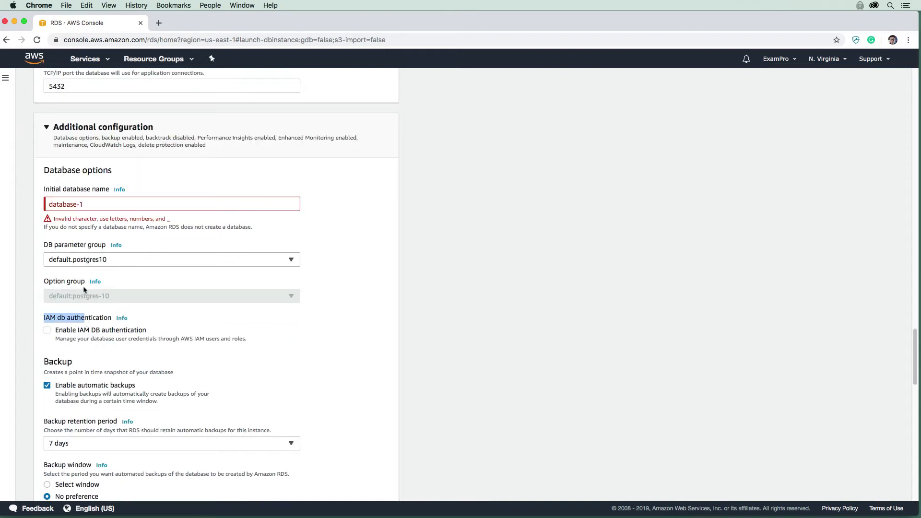
{"action": "left_click", "coordinate": [84, 204]}
{"action": "type", "text": "\\"}
{"action": "key", "text": "BackSpace"}
{"action": "key", "text": "BackSpace"}
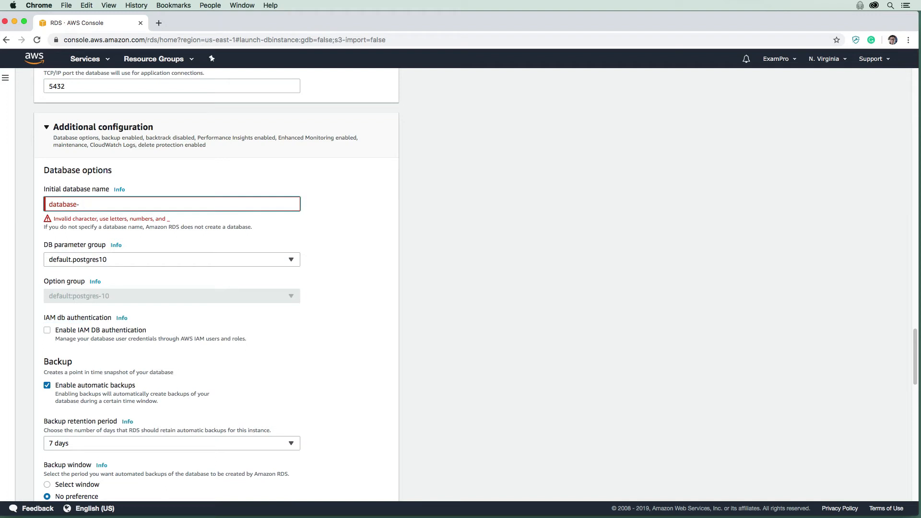
{"action": "left_click", "coordinate": [56, 317]}
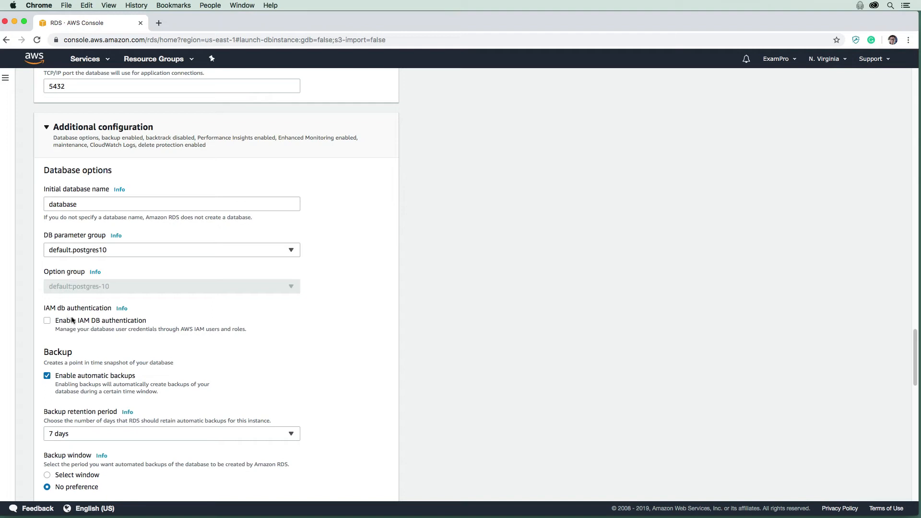
{"action": "left_click", "coordinate": [47, 320]}
{"action": "left_click", "coordinate": [47, 320]}
{"action": "scroll", "coordinate": [45, 321], "scroll_direction": "down", "scroll_amount": 3}
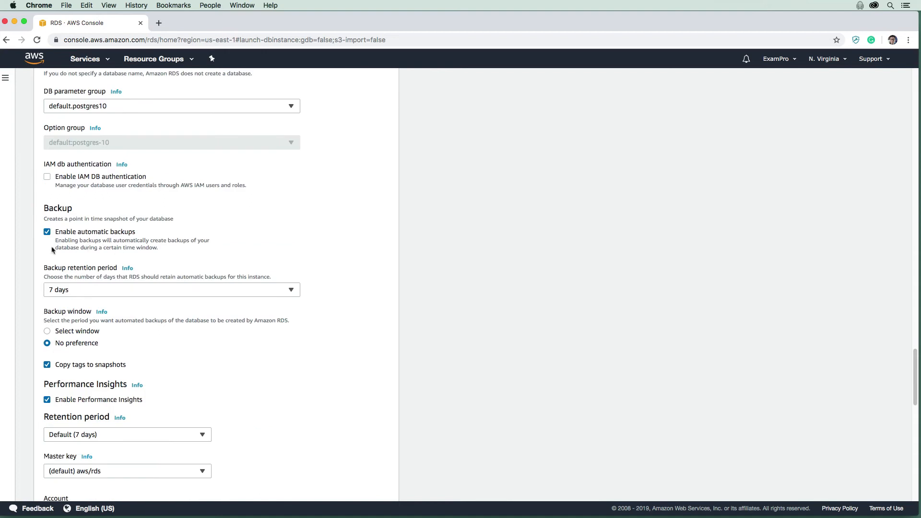
Set backup retention to 0 days with no preferred backup window
{"action": "left_click", "coordinate": [67, 290]}
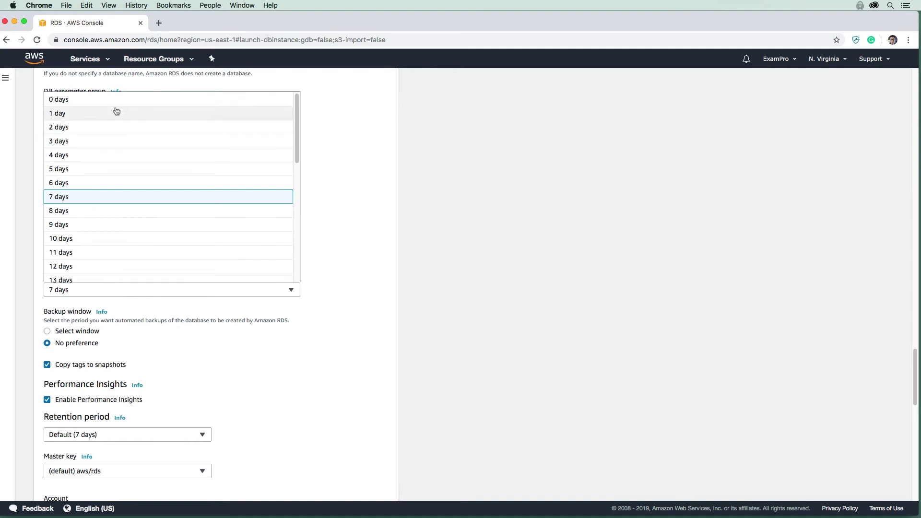
{"action": "left_click", "coordinate": [98, 102]}
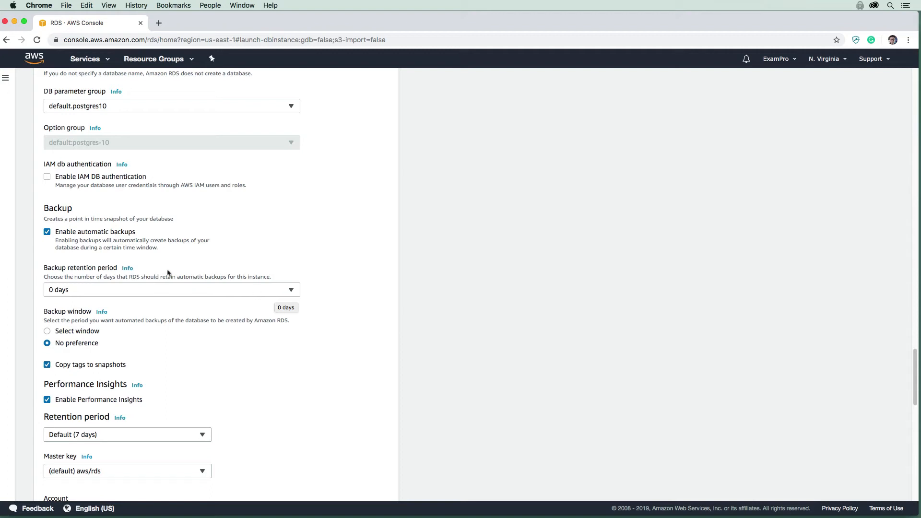
{"action": "left_click", "coordinate": [47, 331]}
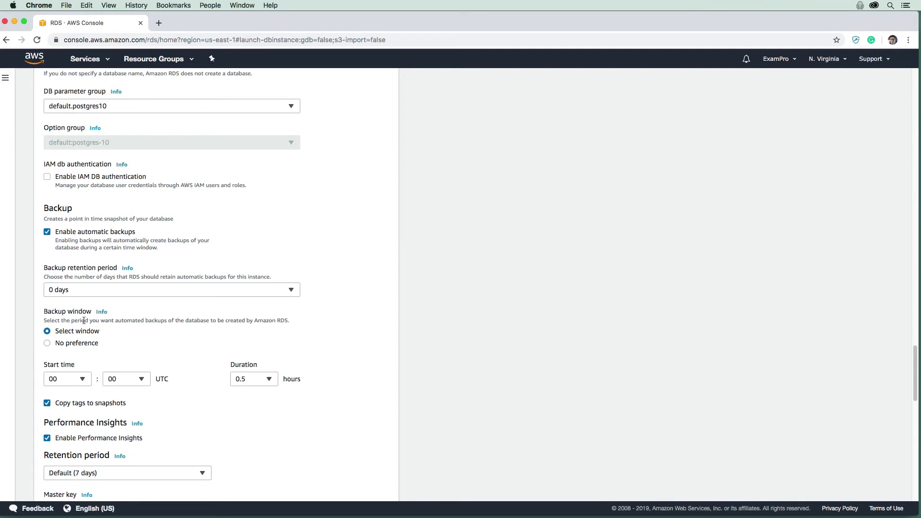
{"action": "left_click", "coordinate": [85, 342]}
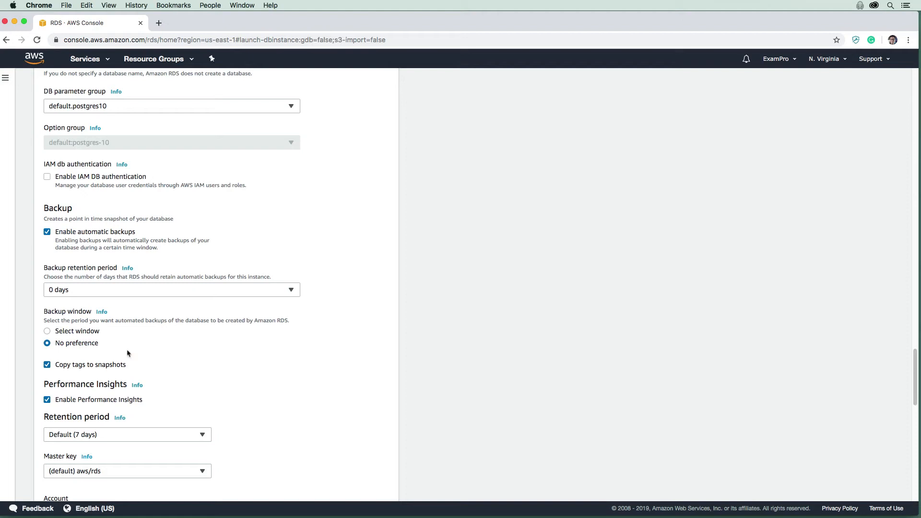
Show the Info panel explaining Performance Insights
{"action": "scroll", "coordinate": [87, 298], "scroll_direction": "down", "scroll_amount": 1}
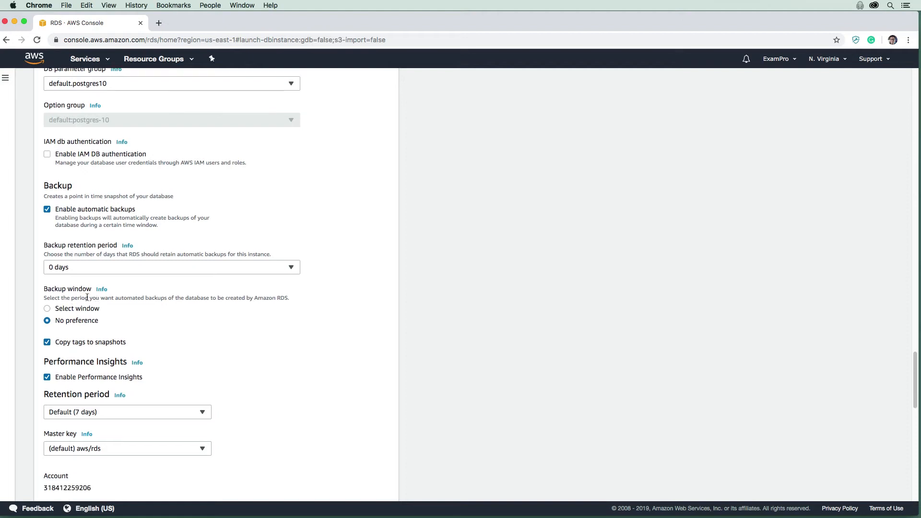
{"action": "scroll", "coordinate": [69, 370], "scroll_direction": "down", "scroll_amount": 1}
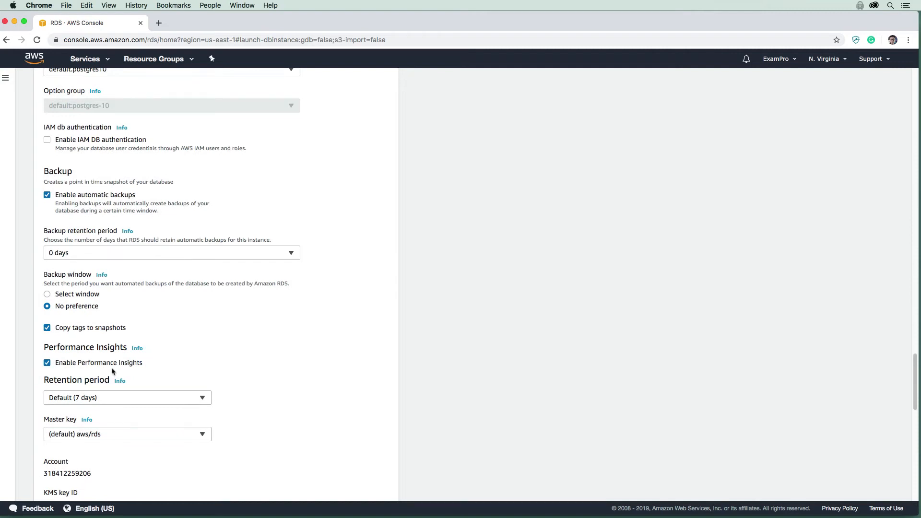
{"action": "scroll", "coordinate": [137, 369], "scroll_direction": "down", "scroll_amount": 2}
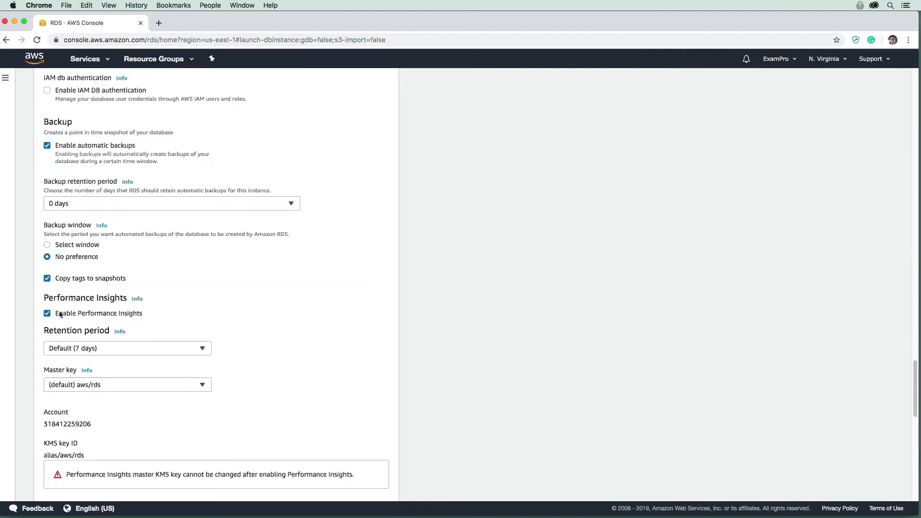
{"action": "left_click", "coordinate": [136, 299]}
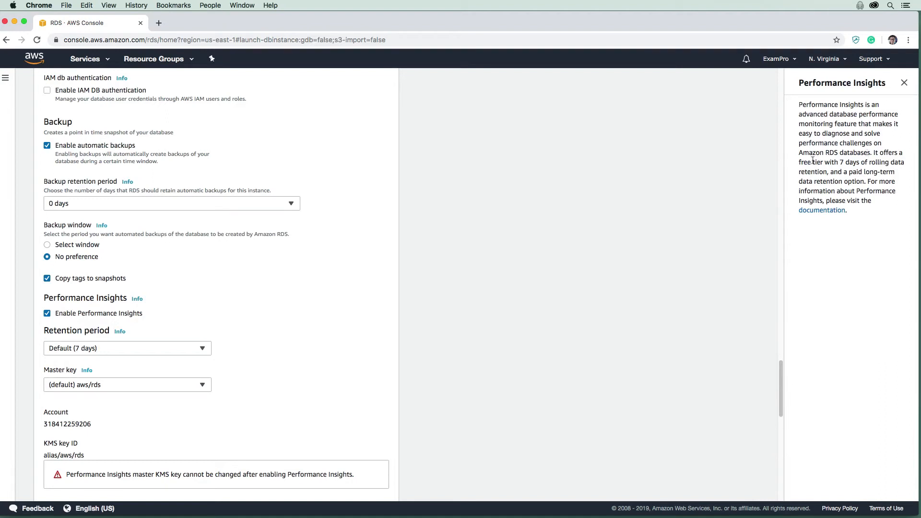
Close the Performance Insights help panel
{"action": "left_click", "coordinate": [904, 83]}
{"action": "scroll", "coordinate": [130, 307], "scroll_direction": "down", "scroll_amount": 2}
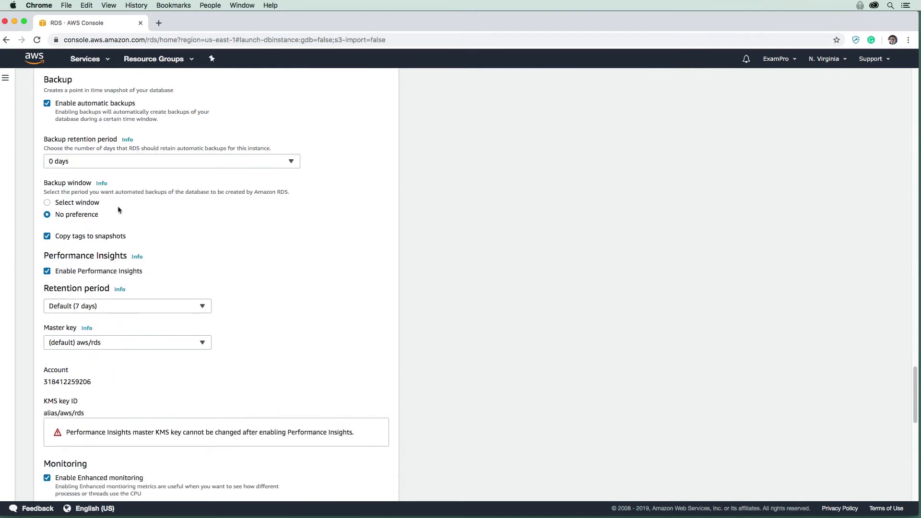
{"action": "scroll", "coordinate": [125, 318], "scroll_direction": "up", "scroll_amount": 1}
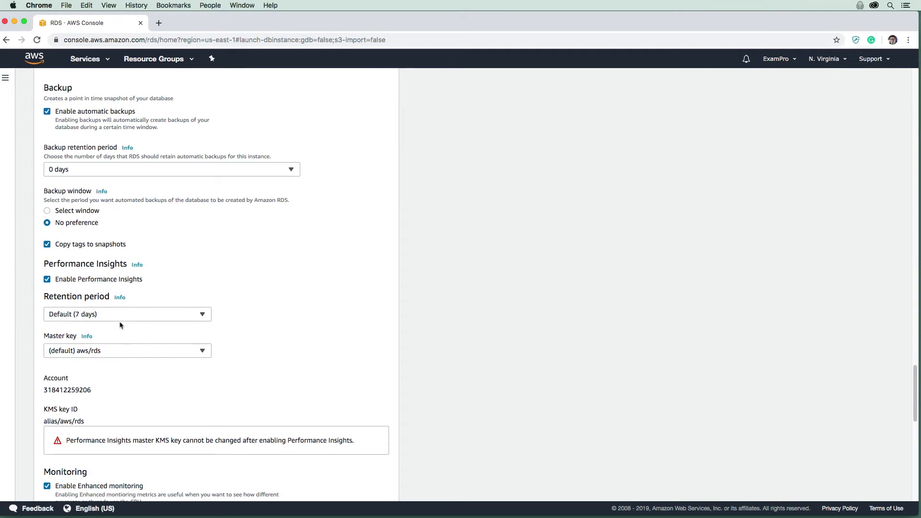
{"action": "scroll", "coordinate": [103, 345], "scroll_direction": "down", "scroll_amount": 1}
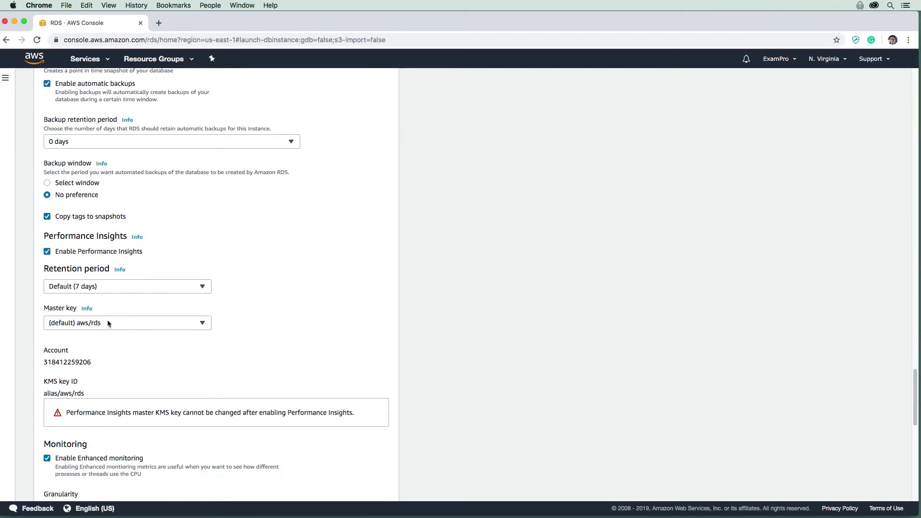
Check the Master key Info panel, close it, and continue down to Monitoring
{"action": "left_click", "coordinate": [87, 309]}
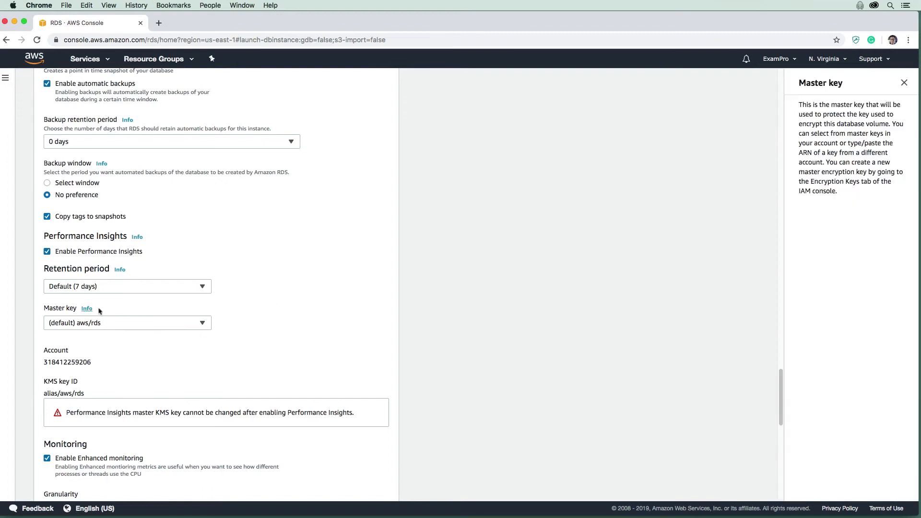
{"action": "left_click", "coordinate": [904, 84]}
{"action": "scroll", "coordinate": [159, 296], "scroll_direction": "down", "scroll_amount": 3}
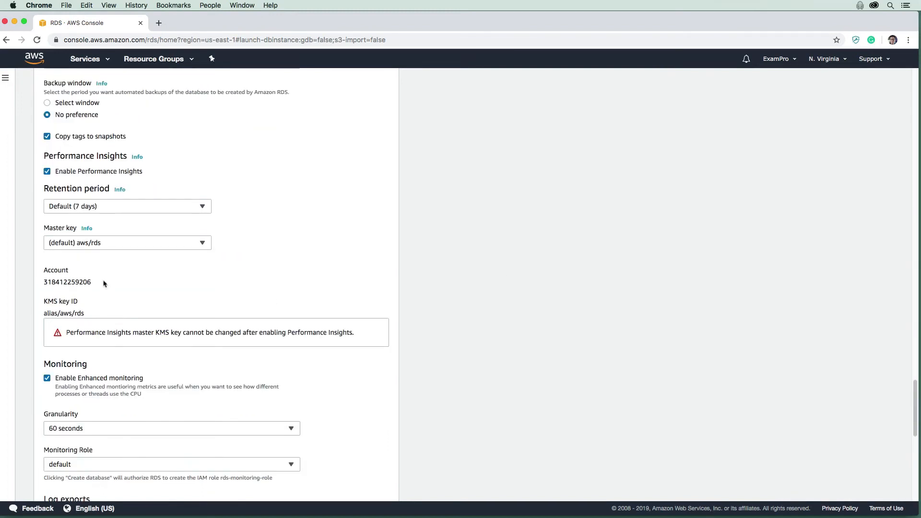
{"action": "left_click_drag", "start_coordinate": [103, 284], "coordinate": [43, 282]}
{"action": "scroll", "coordinate": [90, 226], "scroll_direction": "down", "scroll_amount": 2}
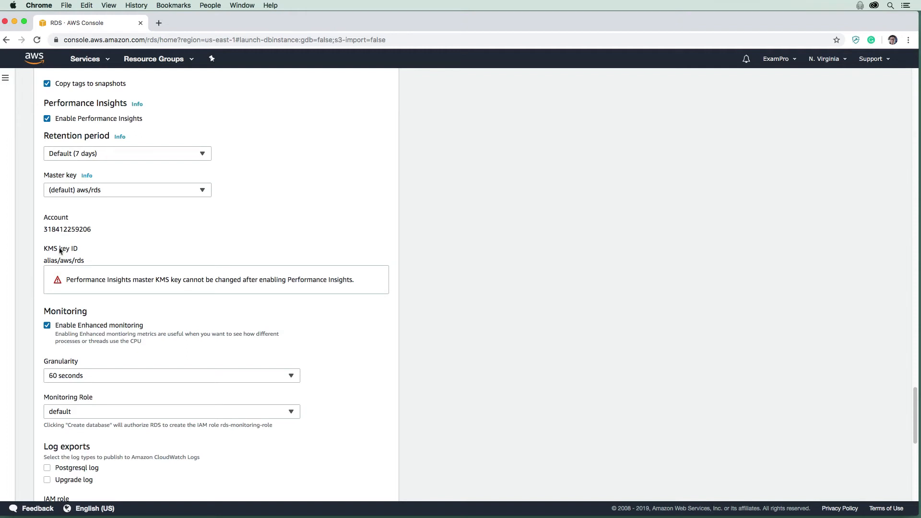
{"action": "scroll", "coordinate": [61, 259], "scroll_direction": "down", "scroll_amount": 2}
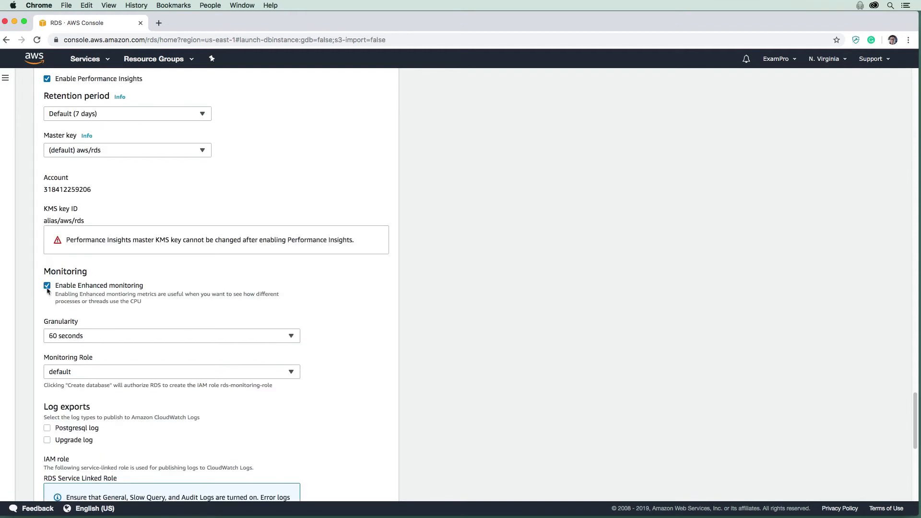
Disable Enhanced monitoring and deletion protection, then highlight the 15.44 USD monthly estimate
{"action": "left_click", "coordinate": [89, 288]}
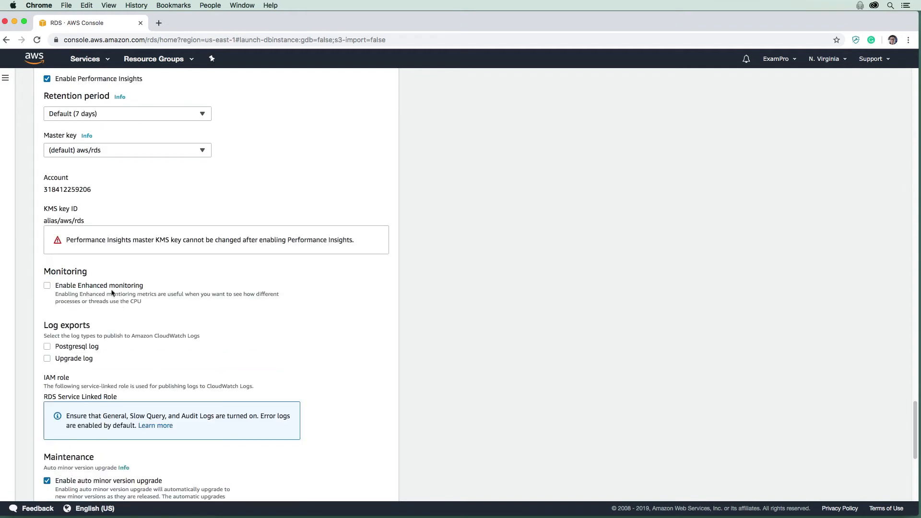
{"action": "scroll", "coordinate": [111, 292], "scroll_direction": "down", "scroll_amount": 1}
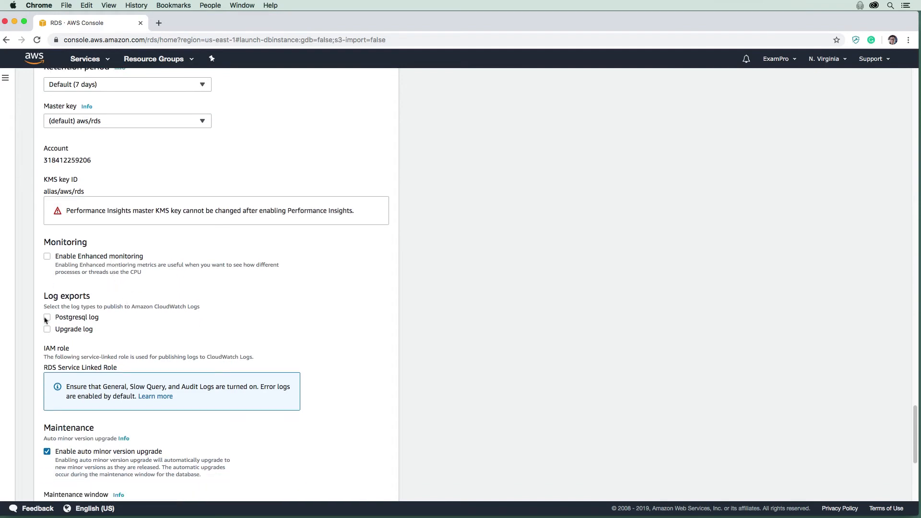
{"action": "scroll", "coordinate": [71, 273], "scroll_direction": "down", "scroll_amount": 4}
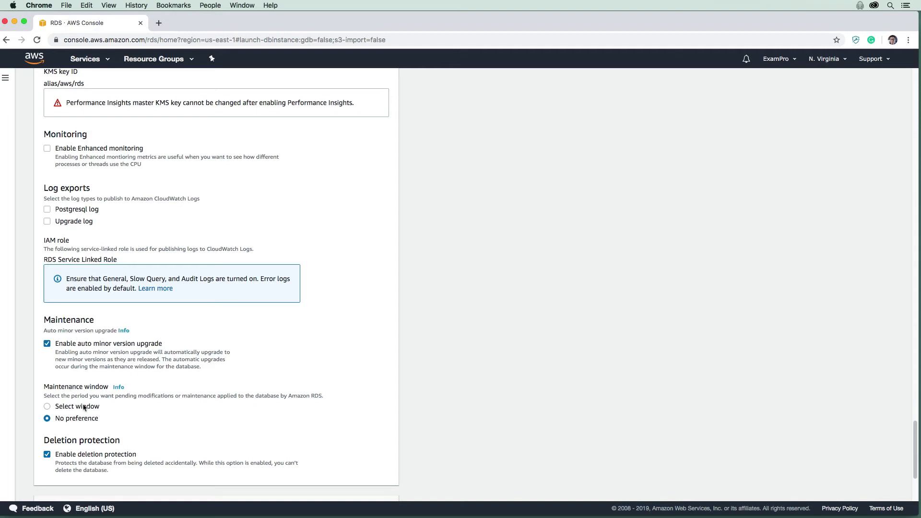
{"action": "scroll", "coordinate": [72, 349], "scroll_direction": "down", "scroll_amount": 2}
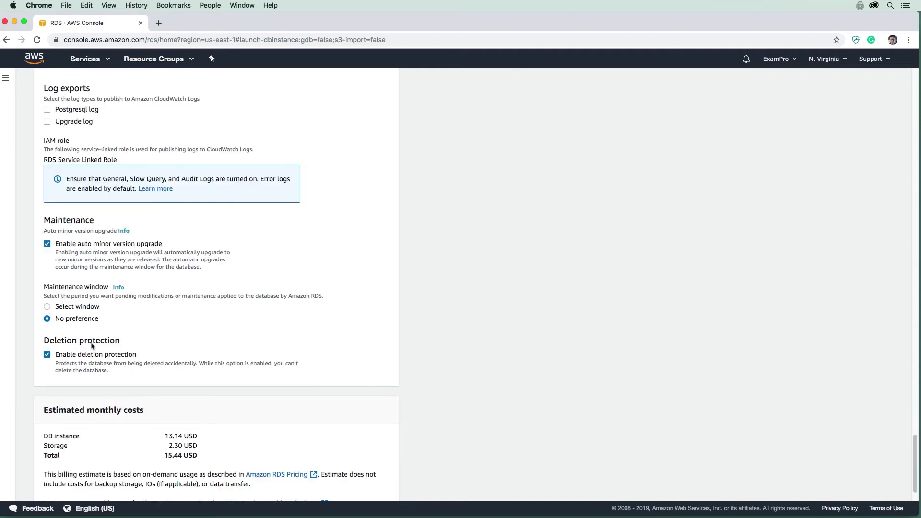
{"action": "left_click", "coordinate": [47, 354]}
{"action": "scroll", "coordinate": [129, 288], "scroll_direction": "down", "scroll_amount": 1}
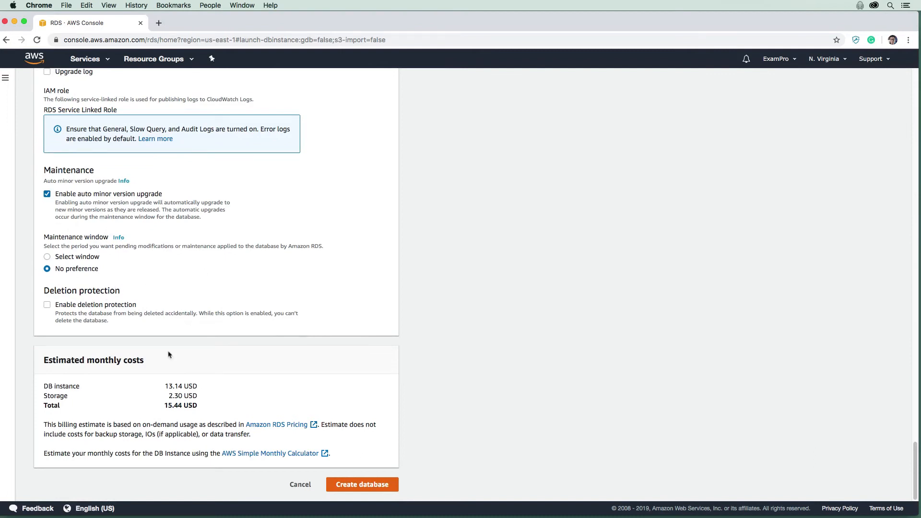
{"action": "left_click_drag", "start_coordinate": [198, 407], "coordinate": [164, 393]}
Submit database-1 for creation, which is rejected because 'database' is a reserved name
{"action": "left_click", "coordinate": [215, 407]}
{"action": "left_click_drag", "start_coordinate": [215, 406], "coordinate": [158, 405]}
{"action": "left_click", "coordinate": [356, 485]}
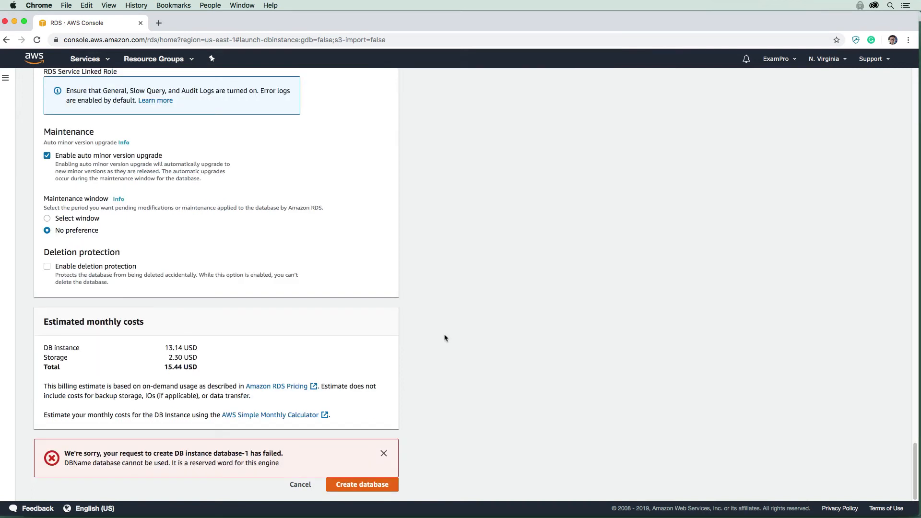
{"action": "double_click", "coordinate": [108, 461]}
Change the initial database name to babylon5 and resubmit database-1 for creation
{"action": "scroll", "coordinate": [189, 397], "scroll_direction": "up", "scroll_amount": 10}
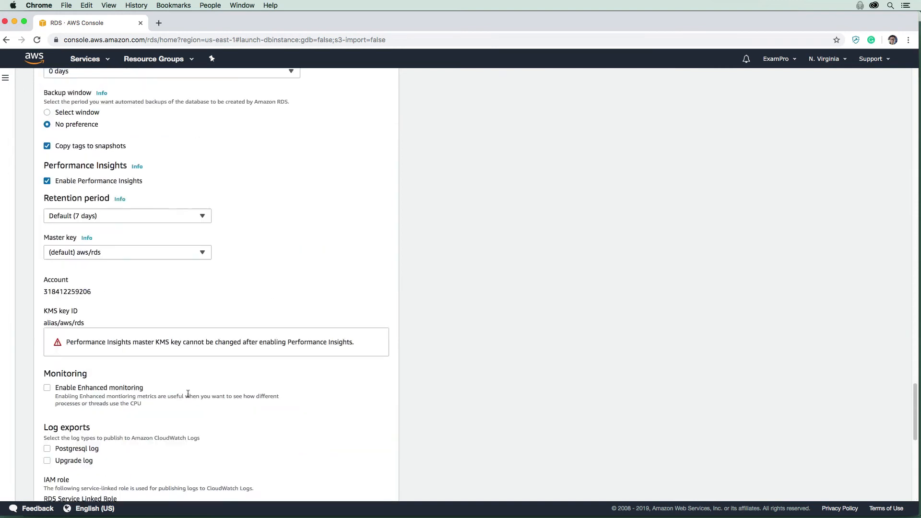
{"action": "scroll", "coordinate": [188, 393], "scroll_direction": "up", "scroll_amount": 3}
{"action": "scroll", "coordinate": [89, 165], "scroll_direction": "up", "scroll_amount": 3}
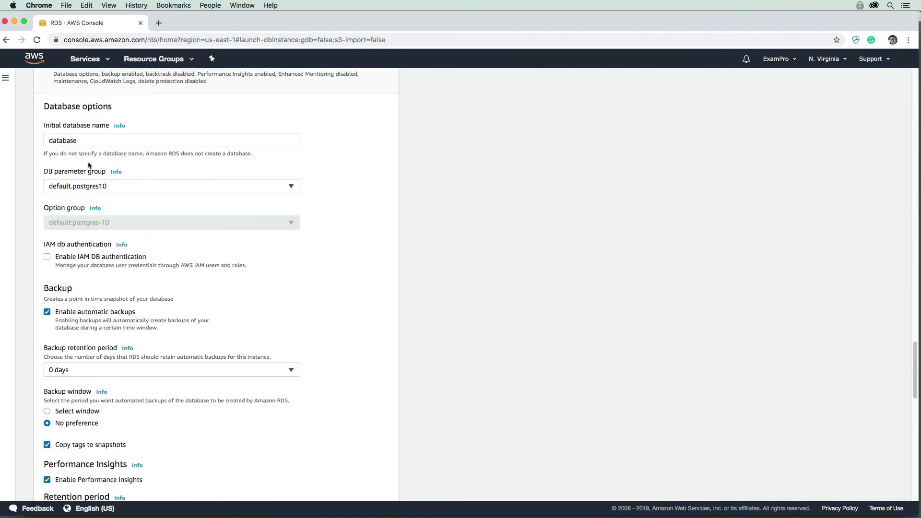
{"action": "left_click_drag", "start_coordinate": [80, 140], "coordinate": [35, 138]}
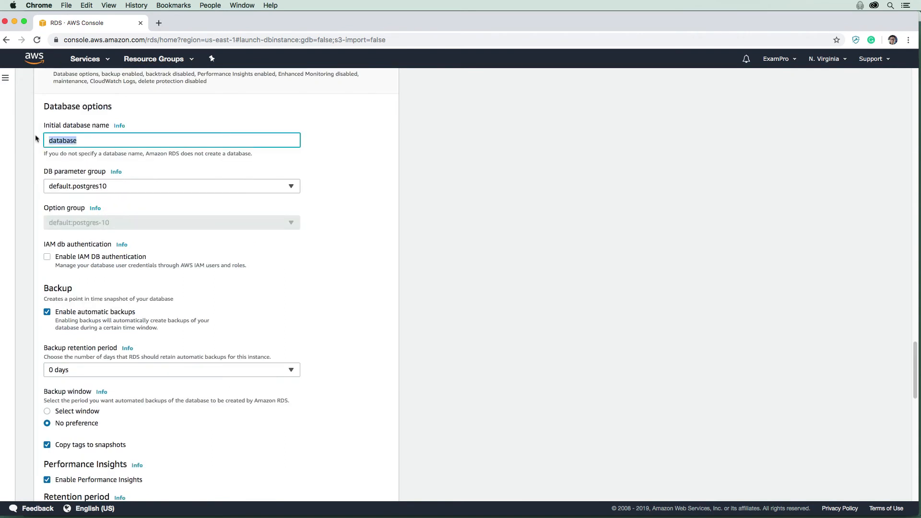
{"action": "type", "text": "babylon5"}
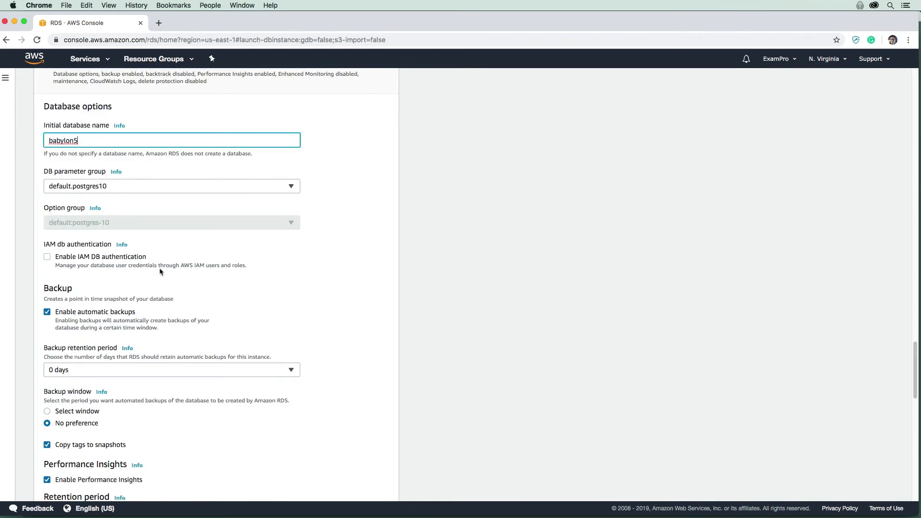
{"action": "scroll", "coordinate": [160, 271], "scroll_direction": "down", "scroll_amount": 15}
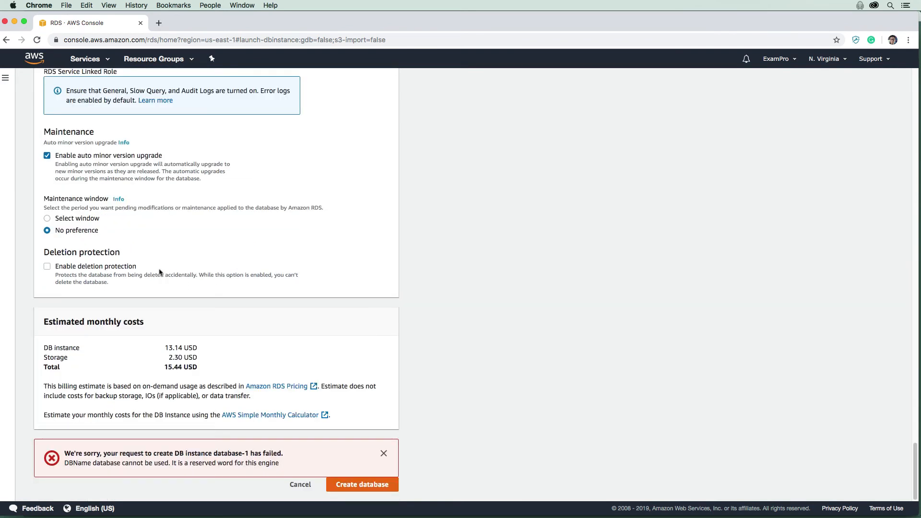
{"action": "left_click", "coordinate": [361, 484]}
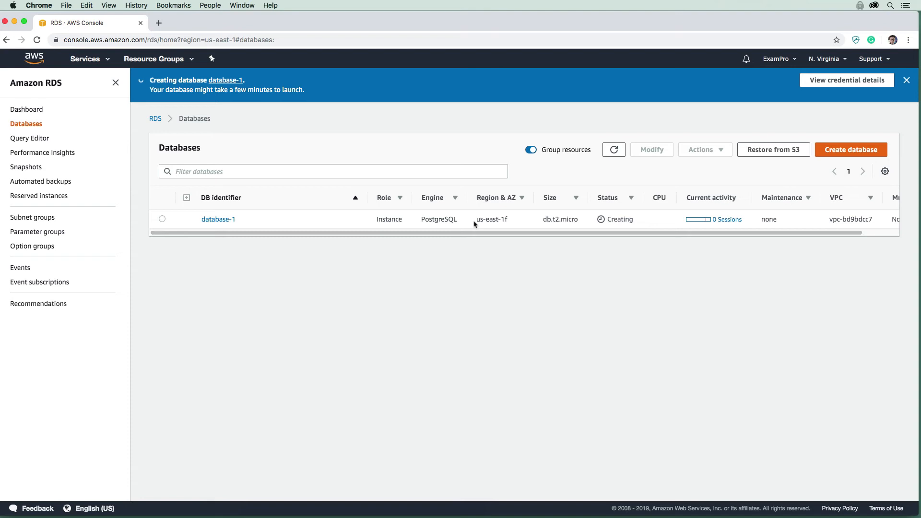
Refresh the Databases list and view database-1's endpoint, port 5432 and security group
{"action": "mouse_move", "coordinate": [471, 233]}
{"action": "left_mouse_down"}
{"action": "mouse_move", "coordinate": [519, 236]}
{"action": "mouse_move", "coordinate": [459, 234]}
{"action": "left_mouse_up"}
{"action": "left_click", "coordinate": [613, 150]}
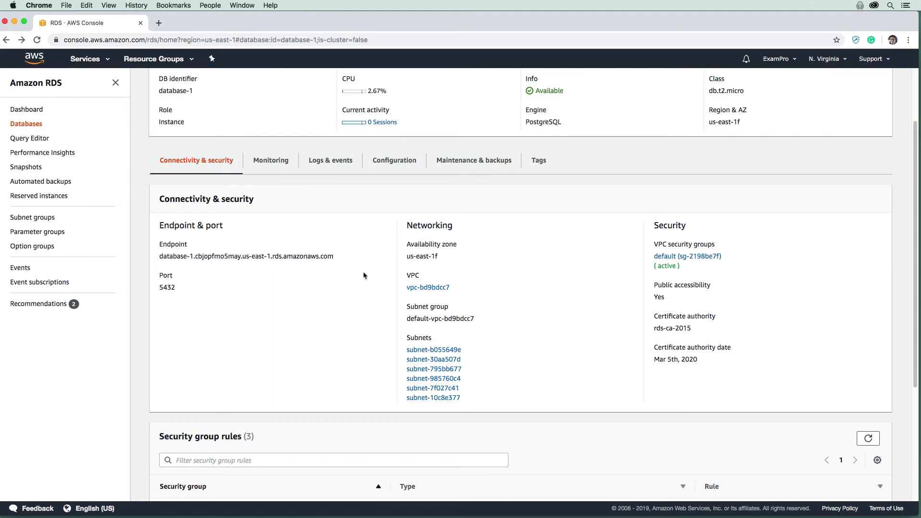
{"action": "scroll", "coordinate": [364, 274], "scroll_direction": "up", "scroll_amount": 3}
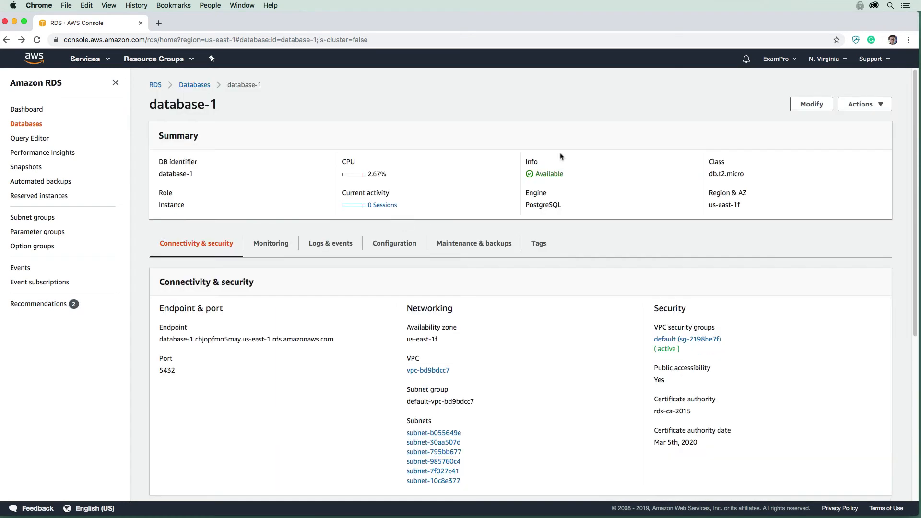
{"action": "scroll", "coordinate": [428, 212], "scroll_direction": "down", "scroll_amount": 2}
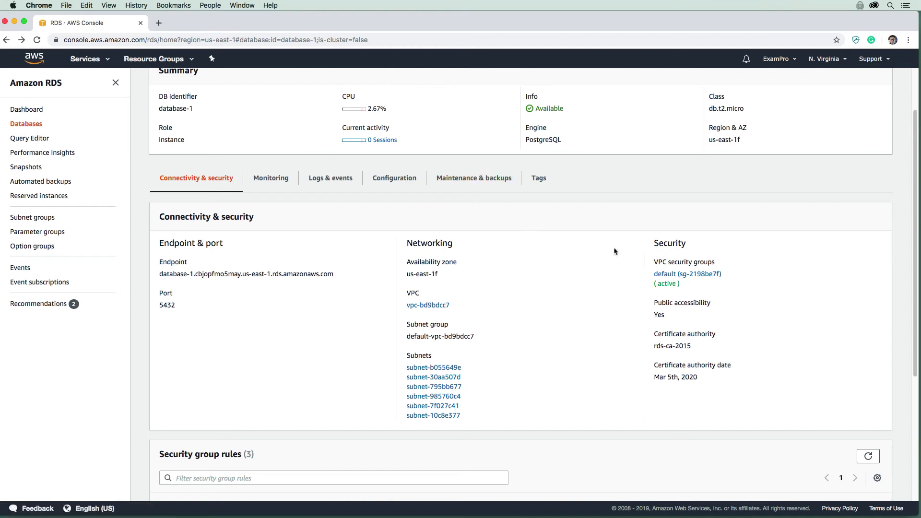
Add an inbound PostgreSQL (TCP 5432) rule from My IP to security group sg-2198be7f
{"action": "left_click", "coordinate": [669, 273], "text": "super"}
{"action": "key", "text": "ctrl+Tab"}
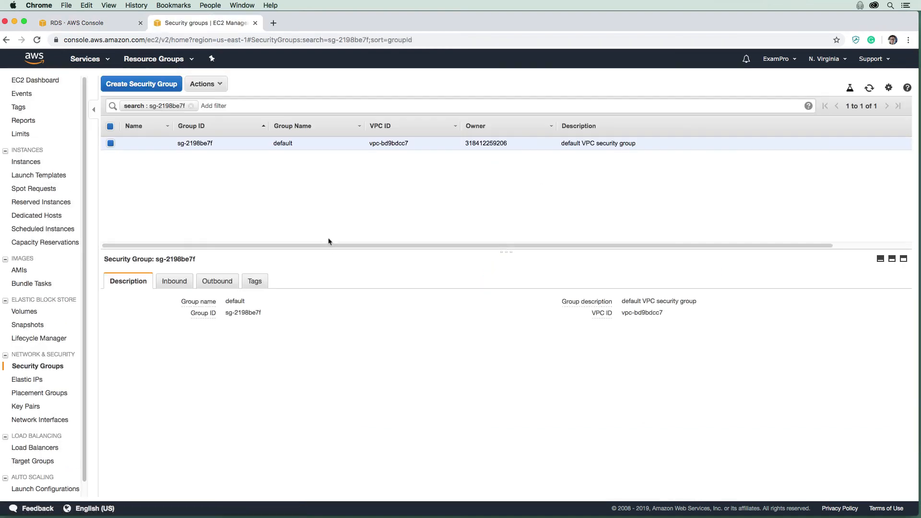
{"action": "left_click", "coordinate": [174, 282]}
{"action": "left_click", "coordinate": [121, 307]}
{"action": "left_click", "coordinate": [221, 288]}
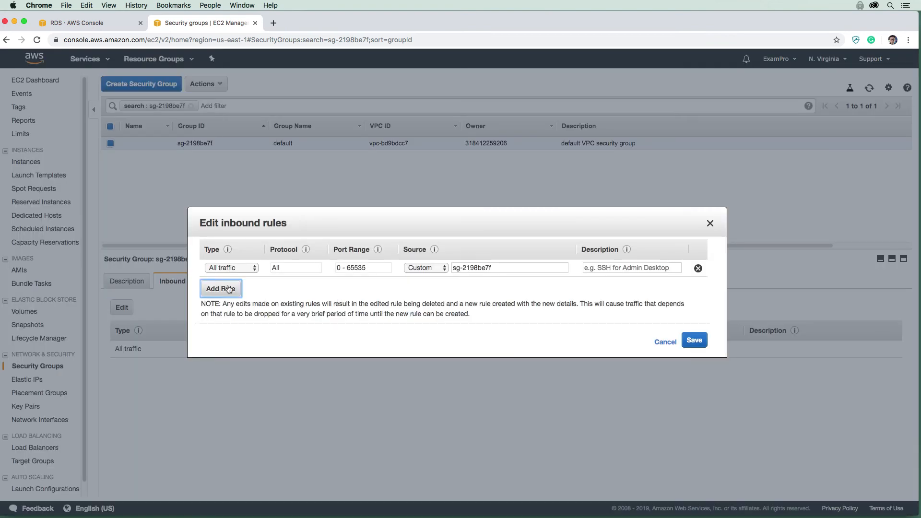
{"action": "left_click", "coordinate": [241, 287]}
{"action": "scroll", "coordinate": [254, 397], "scroll_direction": "down", "scroll_amount": 3}
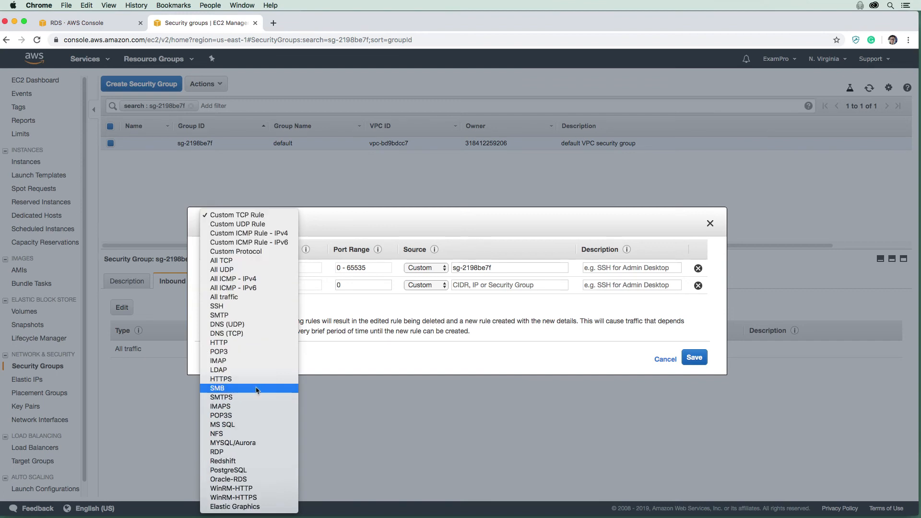
{"action": "left_click", "coordinate": [265, 469]}
{"action": "left_click", "coordinate": [426, 285]}
{"action": "left_click", "coordinate": [425, 304]}
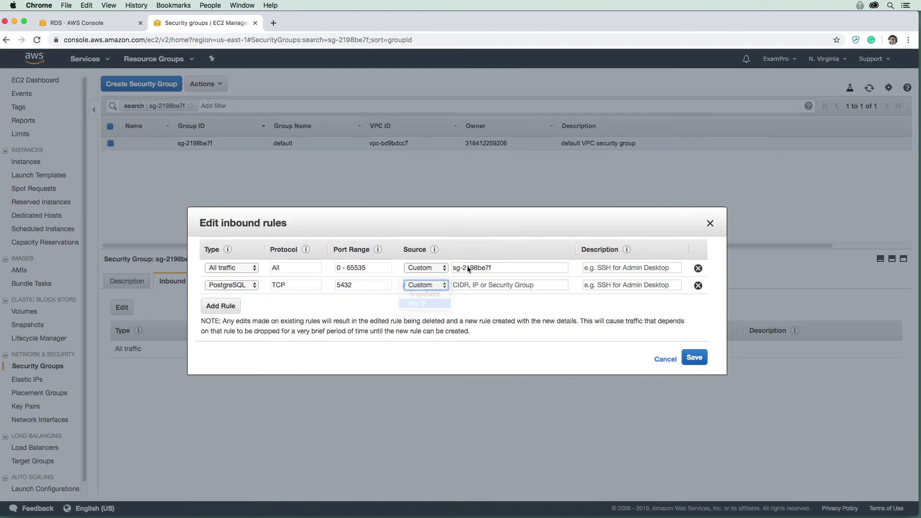
{"action": "left_click", "coordinate": [694, 357]}
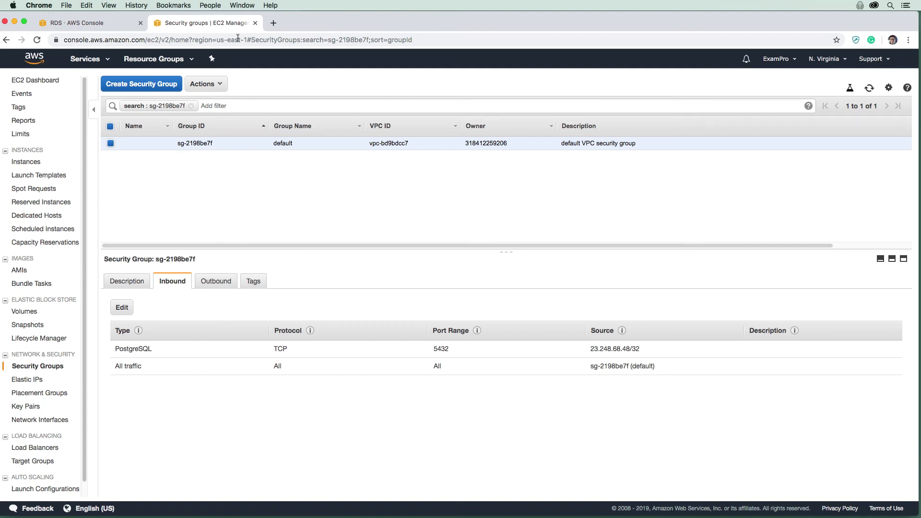
{"action": "key", "text": "super+w"}
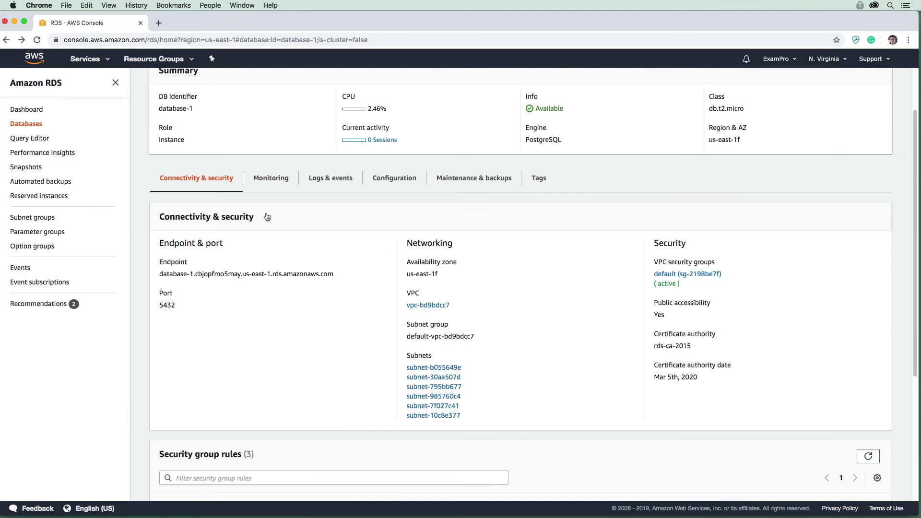
Switch to TablePlus to show its welcome window with saved connections
{"action": "key", "text": "super+Tab"}
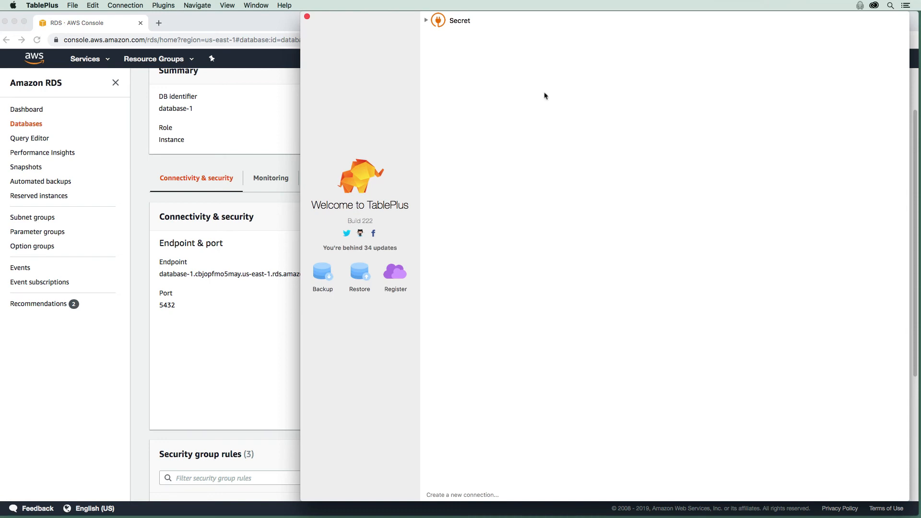
Start a new connection named Babylon5 with database babylon5, user postgres and its password
{"action": "right_click", "coordinate": [508, 86]}
{"action": "left_click", "coordinate": [482, 117]}
{"action": "right_click", "coordinate": [534, 105]}
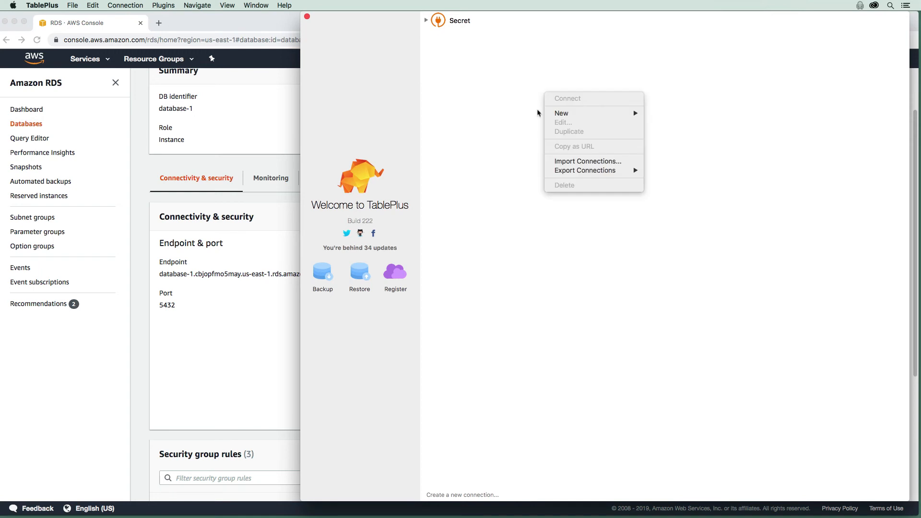
{"action": "mouse_move", "coordinate": [622, 114]}
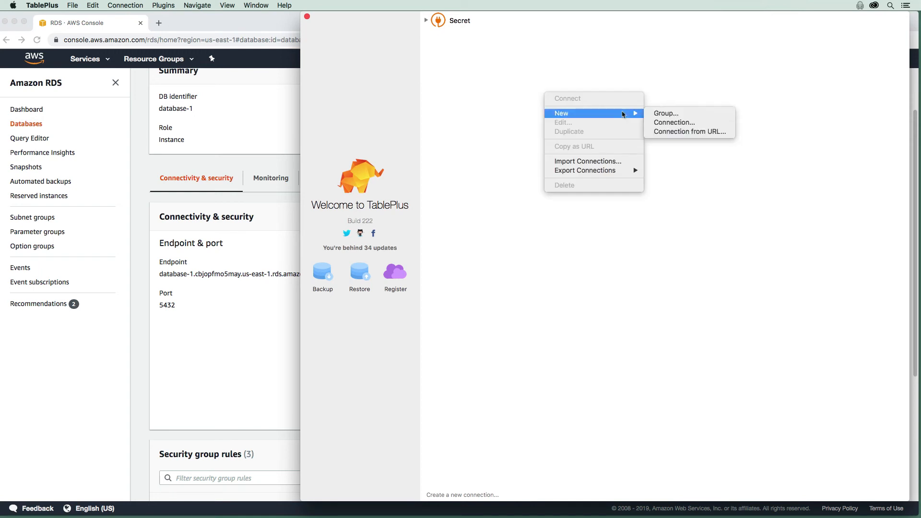
{"action": "left_click", "coordinate": [662, 122]}
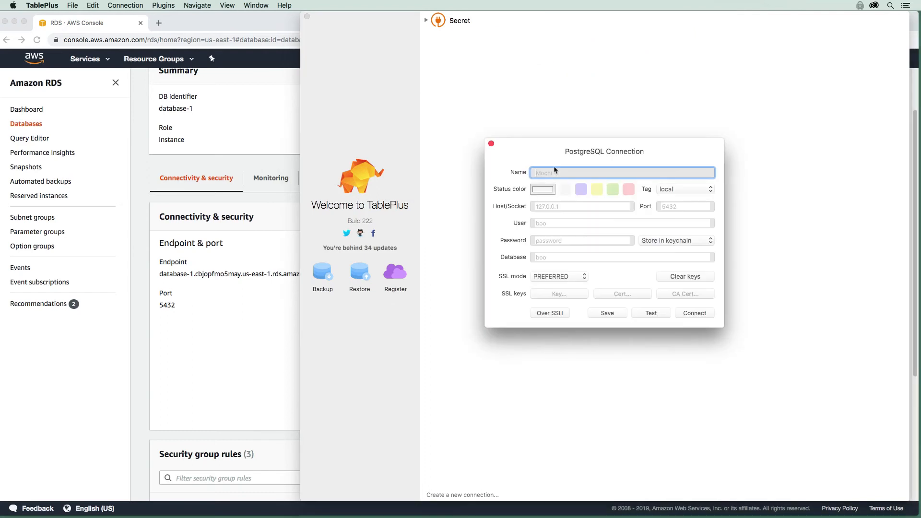
{"action": "type", "text": "Babylon5"}
{"action": "left_click", "coordinate": [564, 255]}
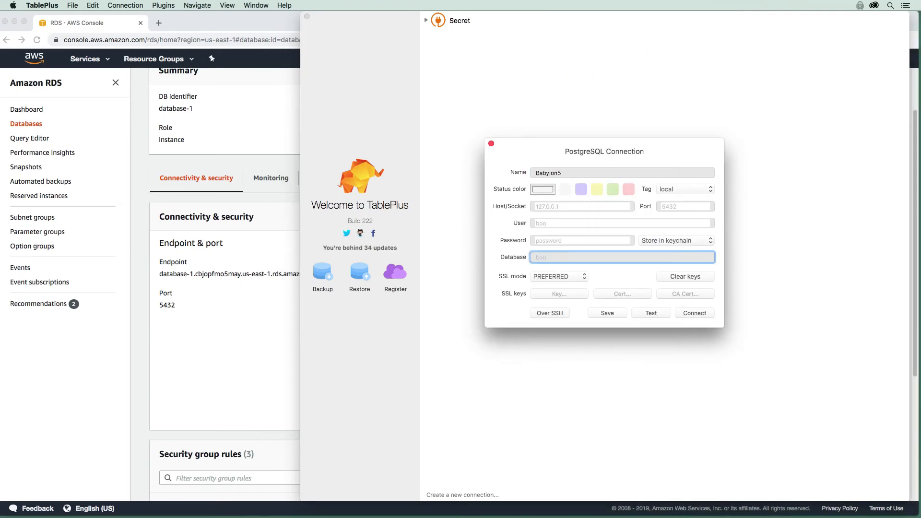
{"action": "type", "text": "babylon5"}
{"action": "left_click", "coordinate": [574, 220]}
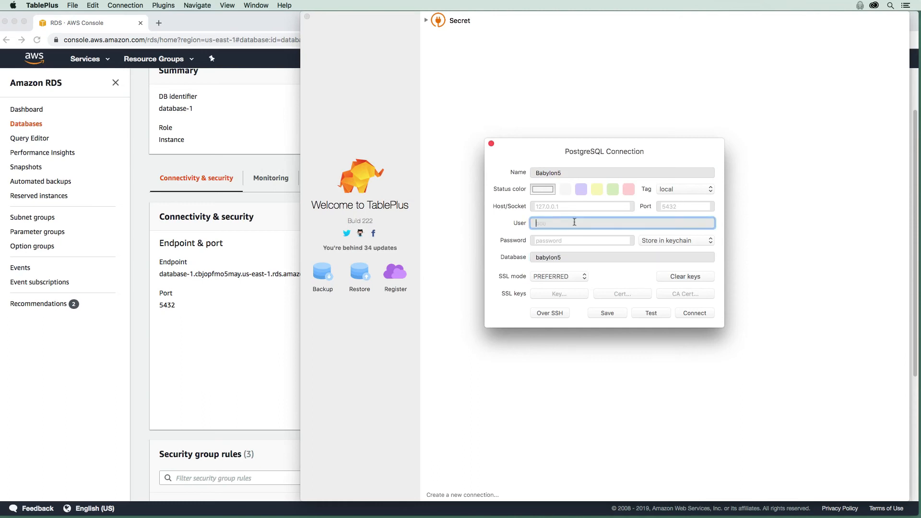
{"action": "type", "text": "postgres"}
{"action": "key", "text": "Tab"}
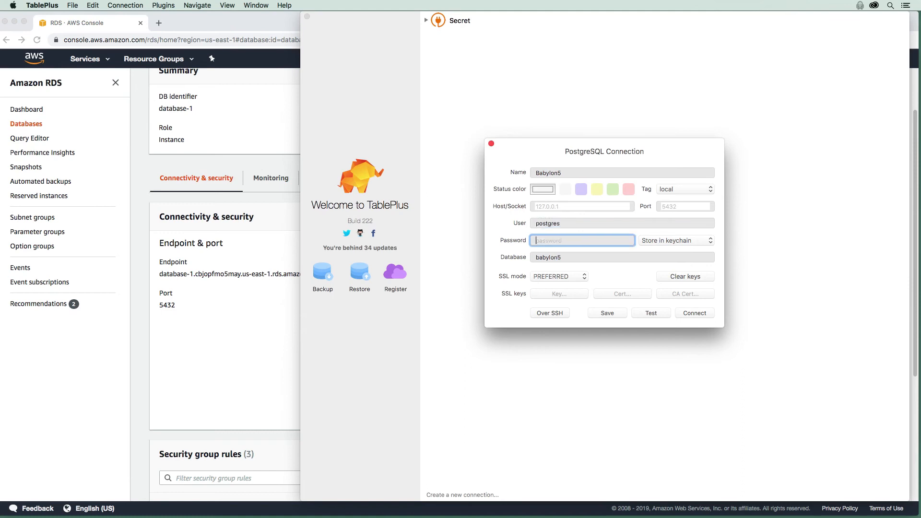
{"action": "type", "text": "postgres"}
Copy the RDS endpoint into the Host field, then test and save the connection
{"action": "left_click_drag", "start_coordinate": [535, 151], "coordinate": [517, 126]}
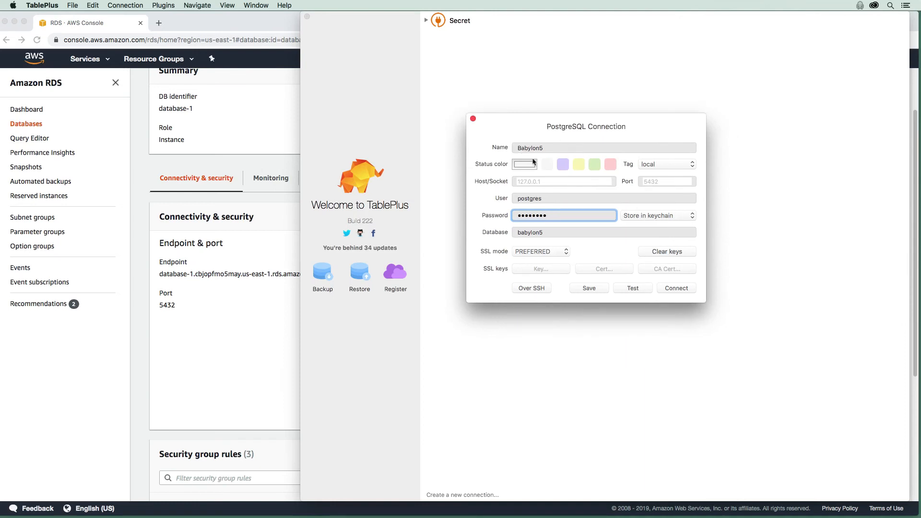
{"action": "left_click", "coordinate": [549, 183]}
{"action": "left_click_drag", "start_coordinate": [334, 273], "coordinate": [157, 273]}
{"action": "key", "text": "super+c"}
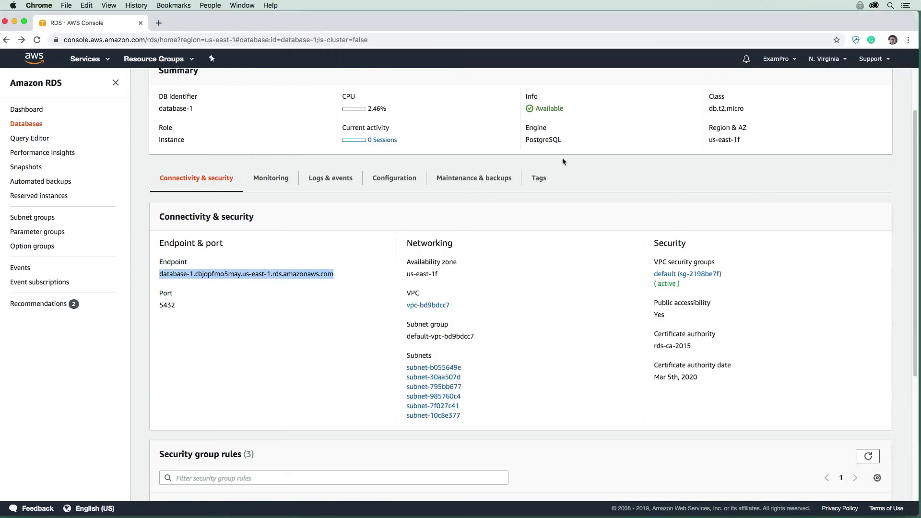
{"action": "key", "text": "super+Tab"}
{"action": "key", "text": "super+v"}
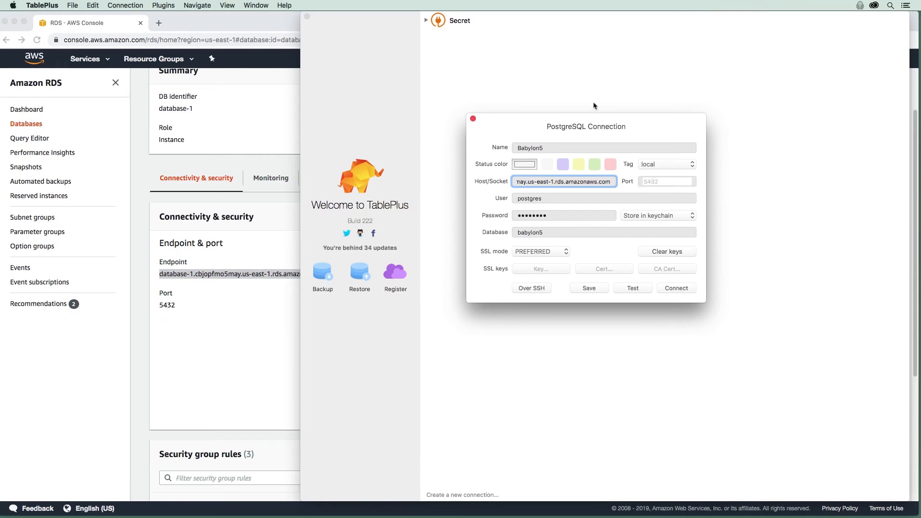
{"action": "left_click_drag", "start_coordinate": [590, 123], "coordinate": [595, 103]}
{"action": "left_click", "coordinate": [637, 266]}
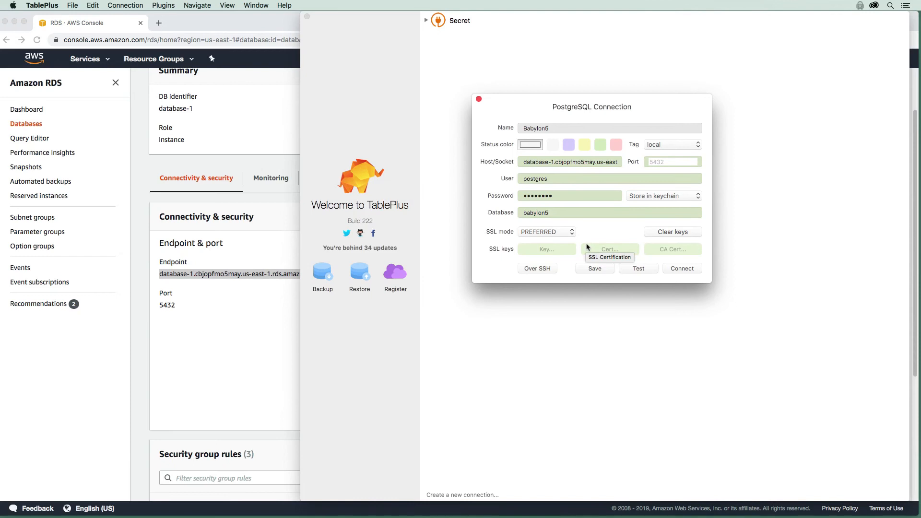
{"action": "left_click", "coordinate": [603, 269]}
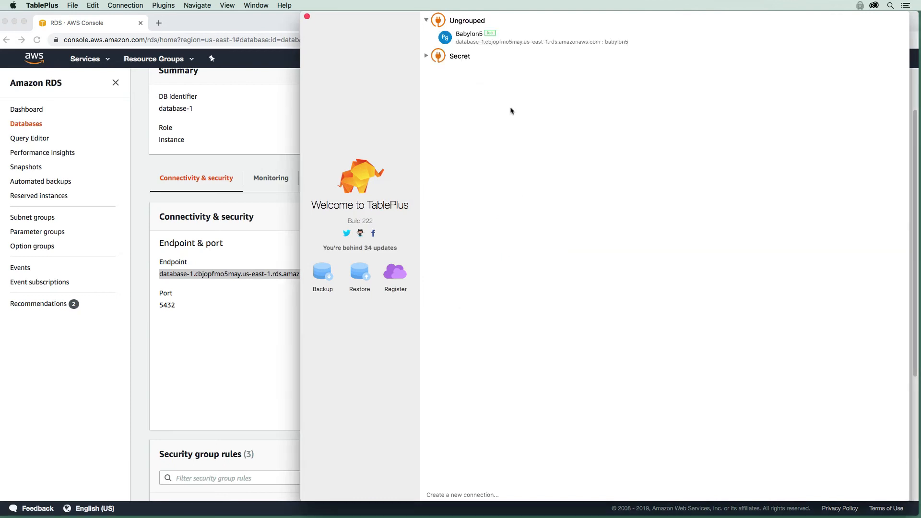
Connect to Babylon5 to view the empty public schema of the babylon5 database
{"action": "double_click", "coordinate": [519, 39]}
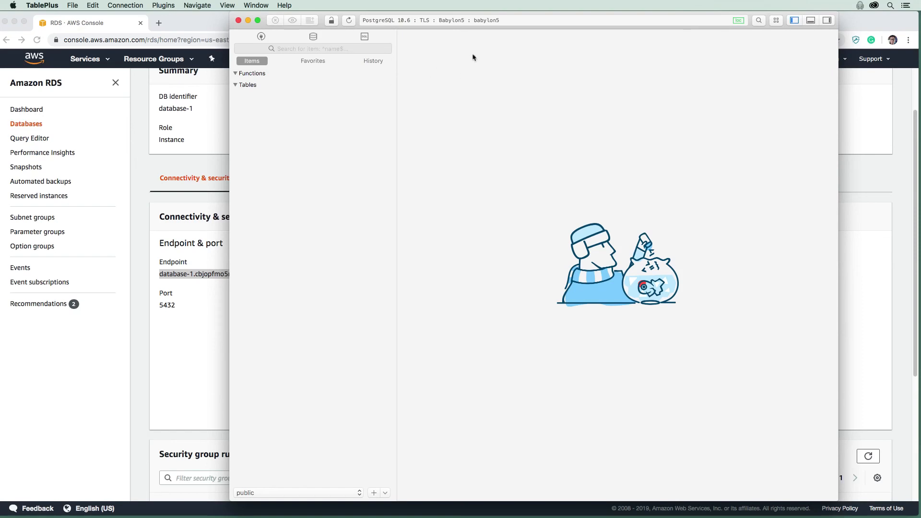
Review the ship class insert lines in starfleet-ship-registry.sql, then return to TablePlus
{"action": "key", "text": "super+Tab"}
{"action": "key", "text": "super+Tab"}
{"action": "key", "text": "super+Tab"}
{"action": "key", "text": "super+Tab"}
{"action": "key", "text": "super+Tab"}
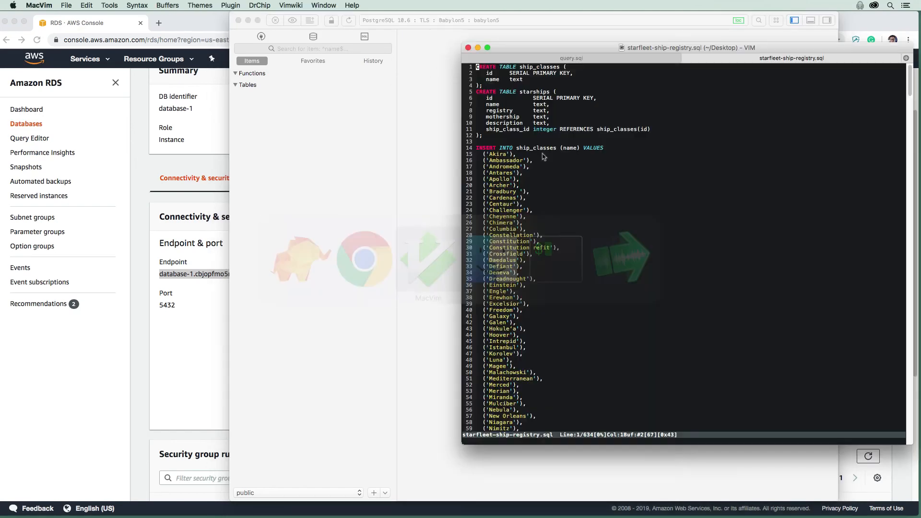
{"action": "left_click_drag", "start_coordinate": [572, 54], "coordinate": [488, 35]}
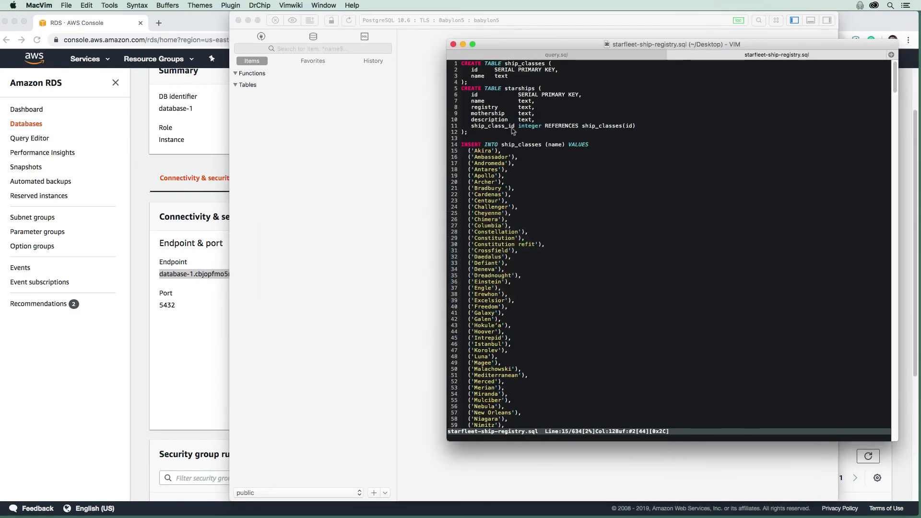
{"action": "left_click", "coordinate": [509, 128]}
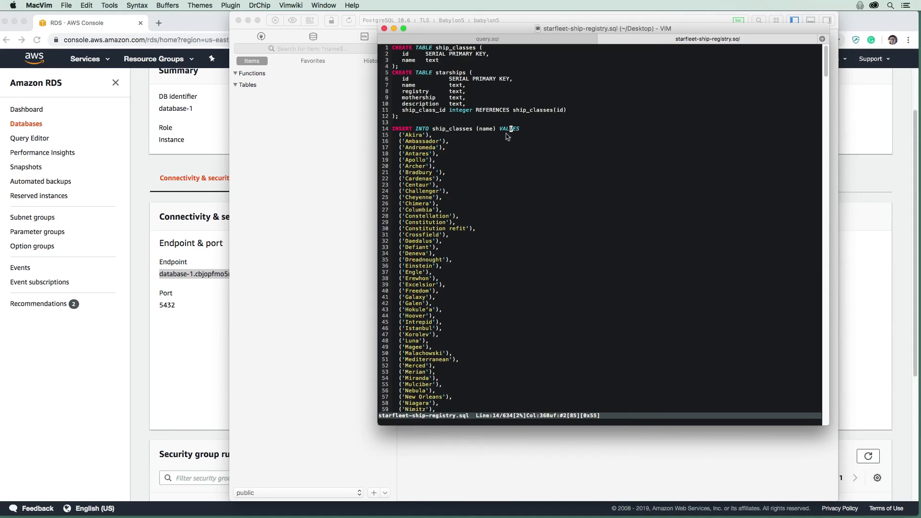
{"action": "scroll", "coordinate": [479, 192], "scroll_direction": "down", "scroll_amount": 10}
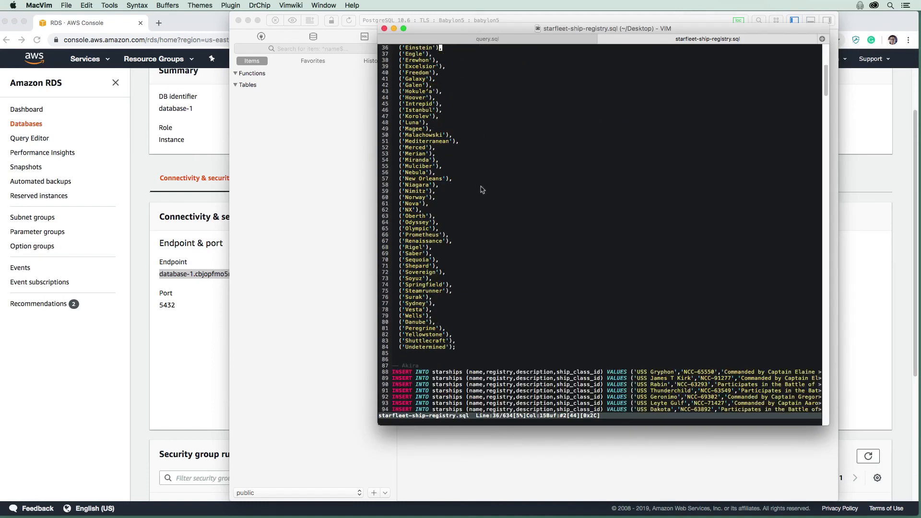
{"action": "scroll", "coordinate": [482, 189], "scroll_direction": "up", "scroll_amount": 9}
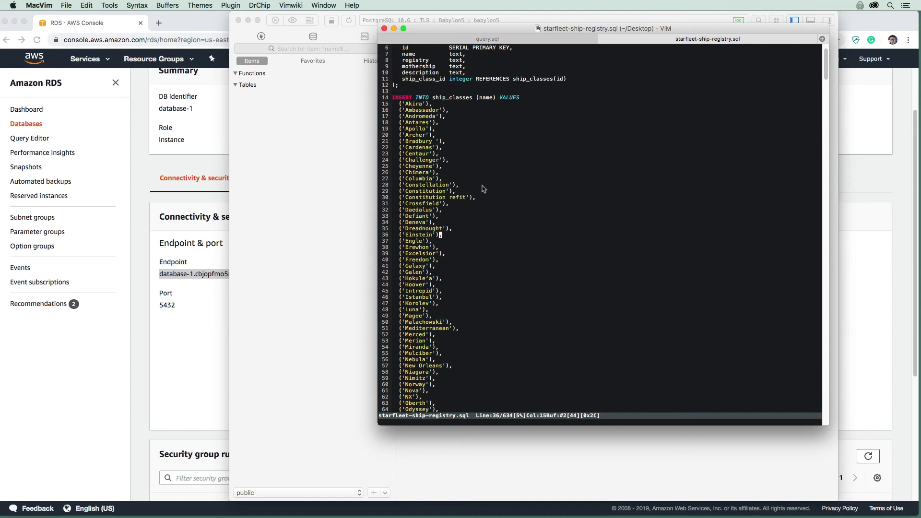
{"action": "scroll", "coordinate": [480, 182], "scroll_direction": "up", "scroll_amount": 5}
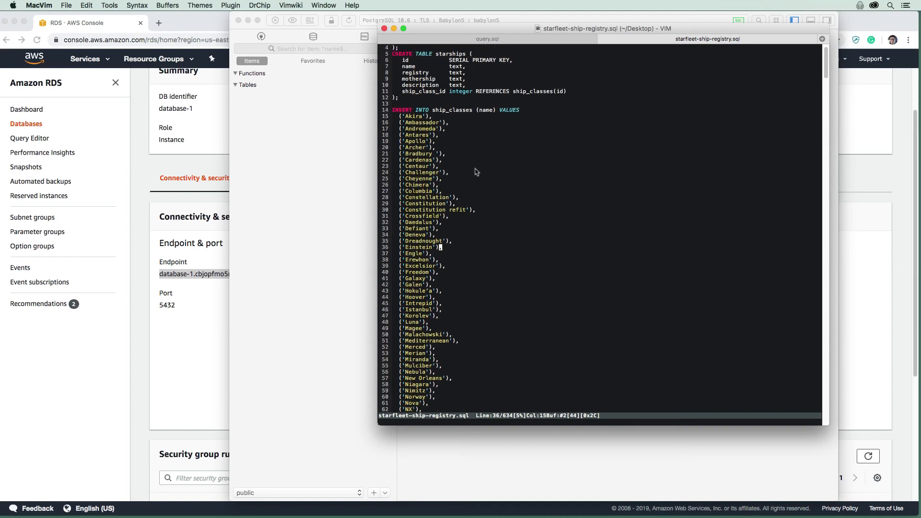
{"action": "scroll", "coordinate": [478, 172], "scroll_direction": "down", "scroll_amount": 6}
{"action": "left_click_drag", "start_coordinate": [486, 99], "coordinate": [585, 313]}
{"action": "scroll", "coordinate": [482, 140], "scroll_direction": "down", "scroll_amount": 20}
{"action": "scroll", "coordinate": [590, 313], "scroll_direction": "up", "scroll_amount": 4}
{"action": "scroll", "coordinate": [596, 312], "scroll_direction": "up", "scroll_amount": 20}
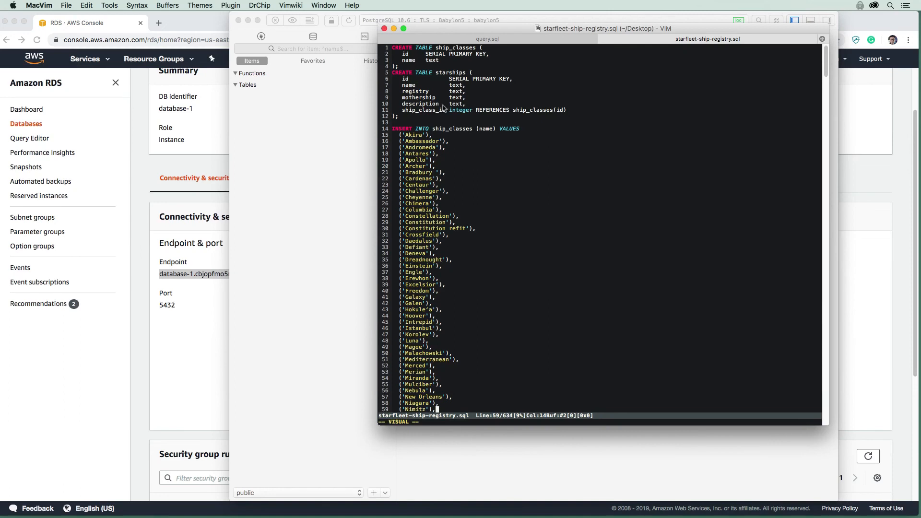
{"action": "key", "text": "super+Tab"}
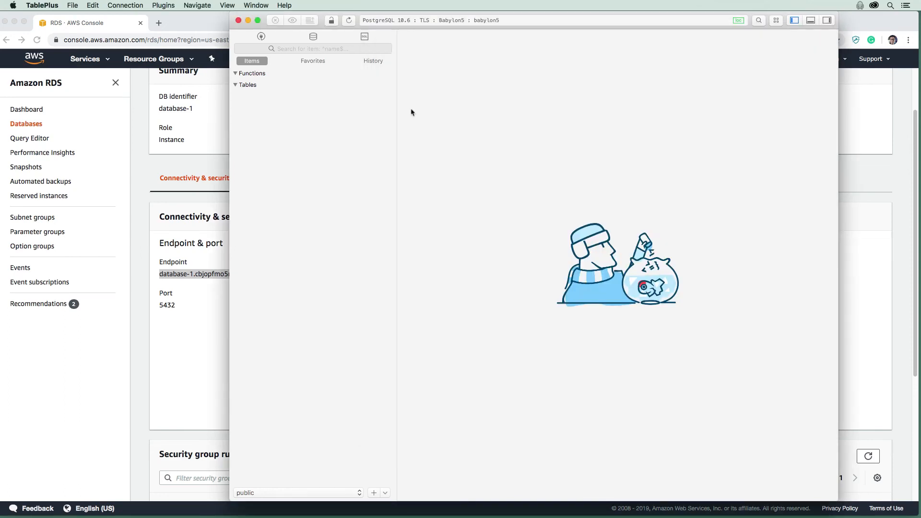
Import the starfleet-ship-registry.sql dump into the babylon5 database
{"action": "right_click", "coordinate": [302, 117]}
{"action": "mouse_move", "coordinate": [326, 199]}
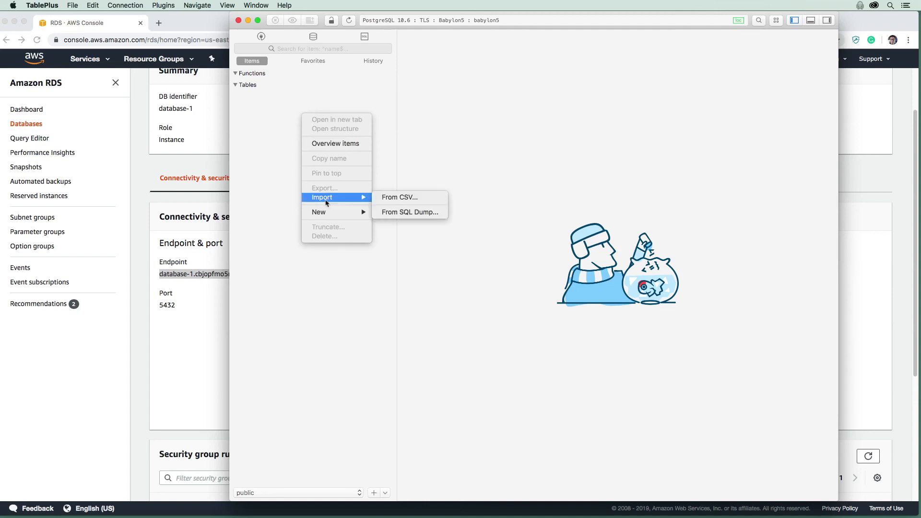
{"action": "left_click", "coordinate": [496, 113]}
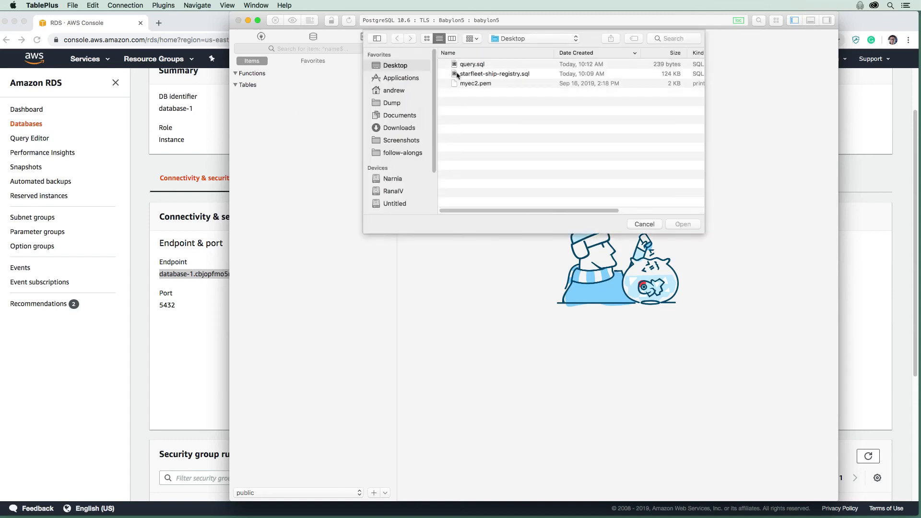
{"action": "left_click", "coordinate": [506, 74]}
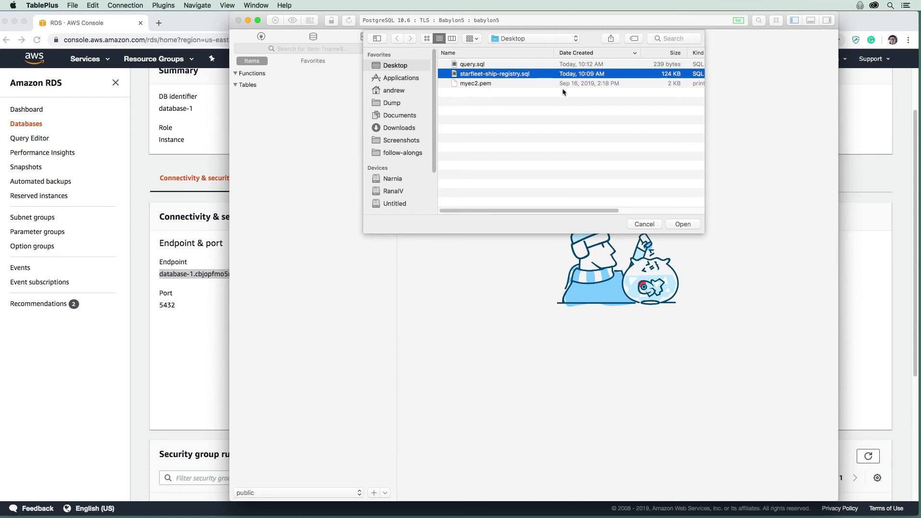
{"action": "left_click", "coordinate": [689, 227]}
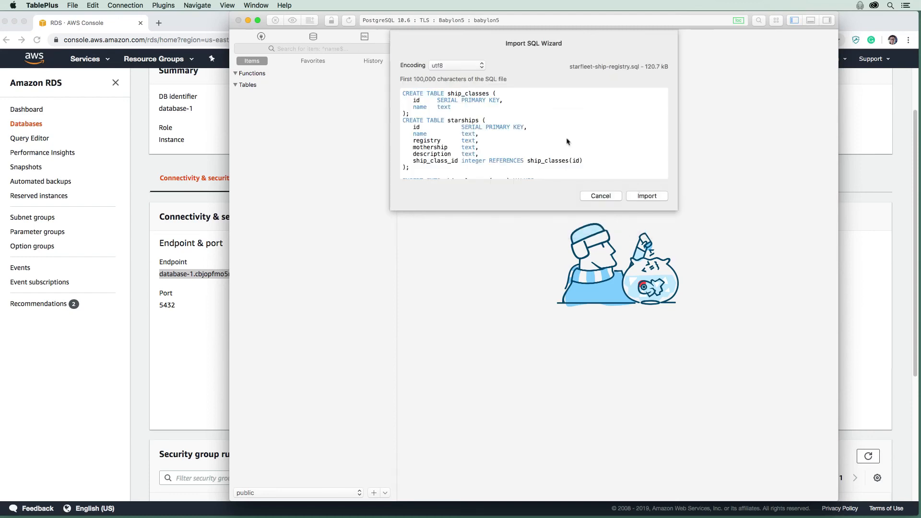
{"action": "key", "text": "Return"}
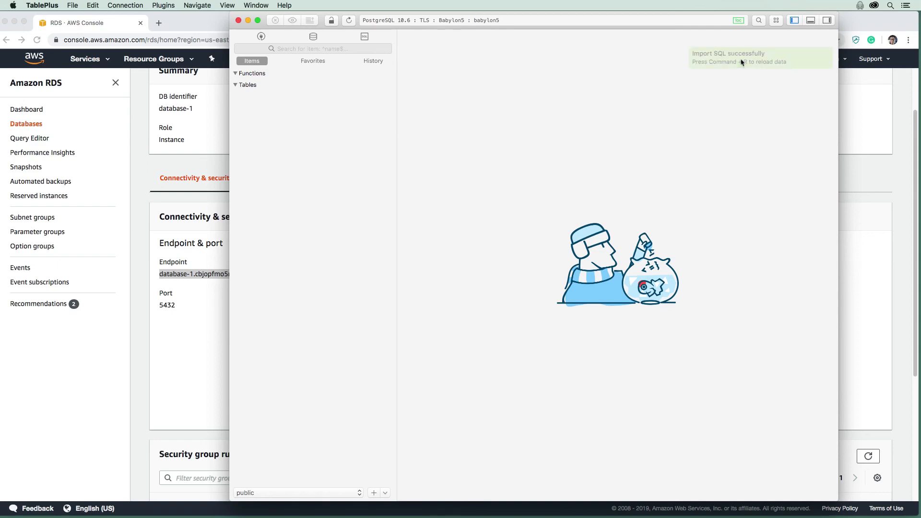
Reload and browse the ship_classes and starships tables, then open a SQL query editor
{"action": "key", "text": "super+r"}
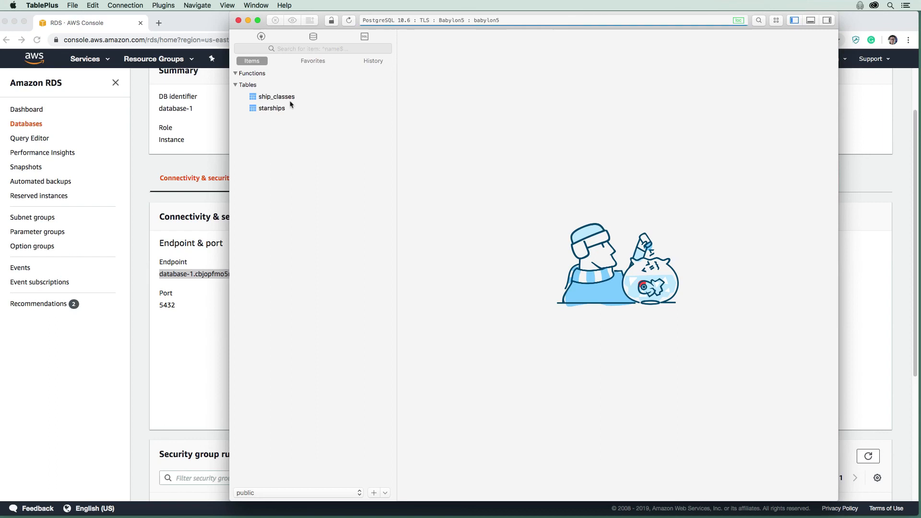
{"action": "left_click", "coordinate": [291, 99]}
{"action": "scroll", "coordinate": [453, 191], "scroll_direction": "down", "scroll_amount": 10}
{"action": "scroll", "coordinate": [448, 217], "scroll_direction": "up", "scroll_amount": 10}
{"action": "left_click", "coordinate": [316, 109]}
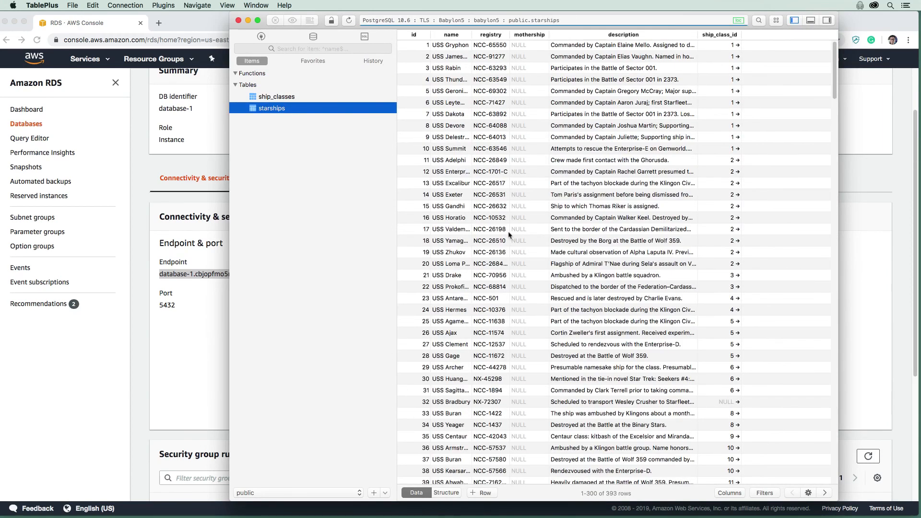
{"action": "scroll", "coordinate": [510, 232], "scroll_direction": "down", "scroll_amount": 10}
{"action": "scroll", "coordinate": [511, 216], "scroll_direction": "up", "scroll_amount": 10}
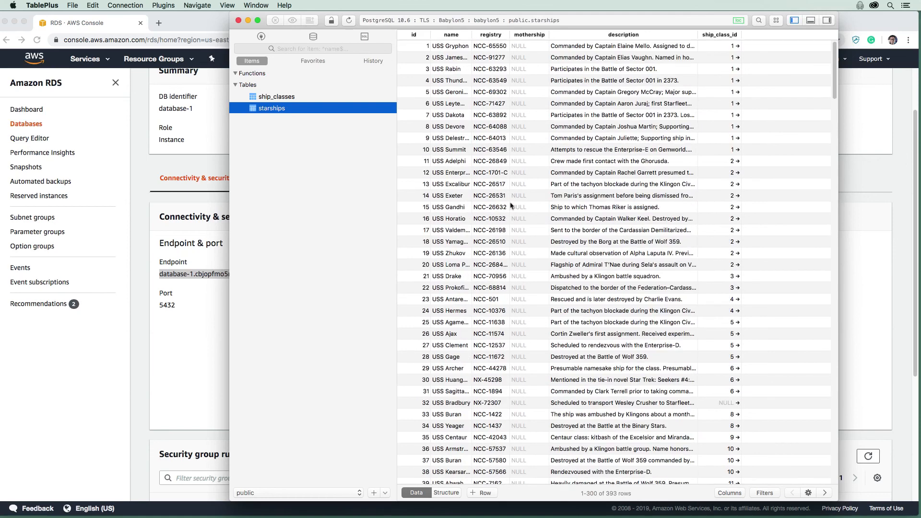
{"action": "left_click", "coordinate": [365, 36]}
Copy the Defiant-class join query from query.sql in MacVim
{"action": "key", "text": "F11"}
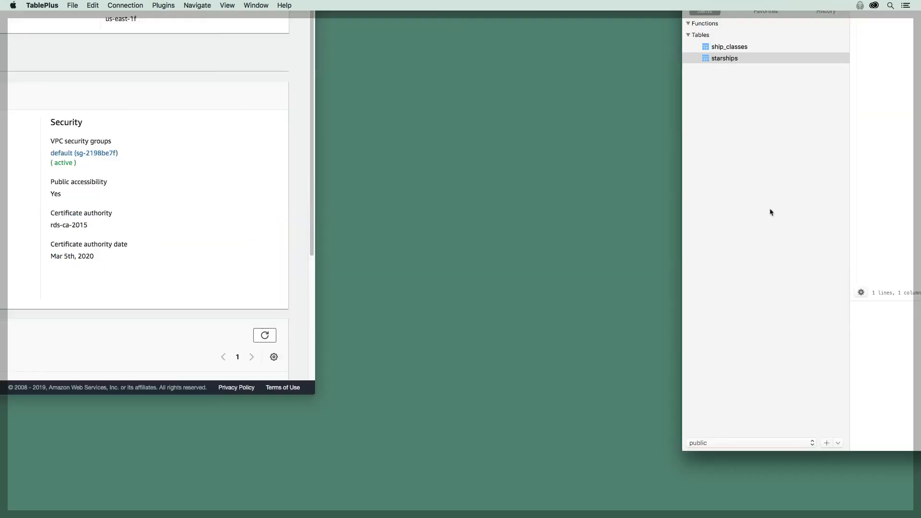
{"action": "key", "text": "F11"}
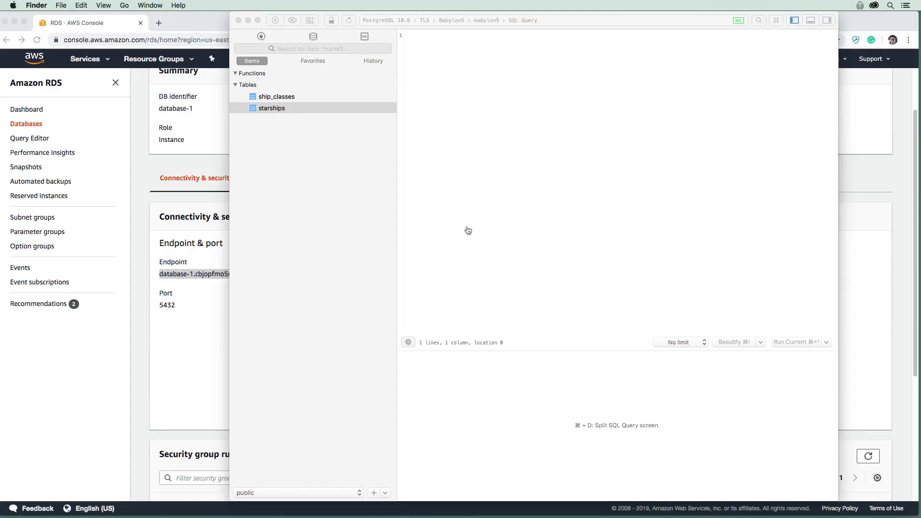
{"action": "key", "text": "super+Tab"}
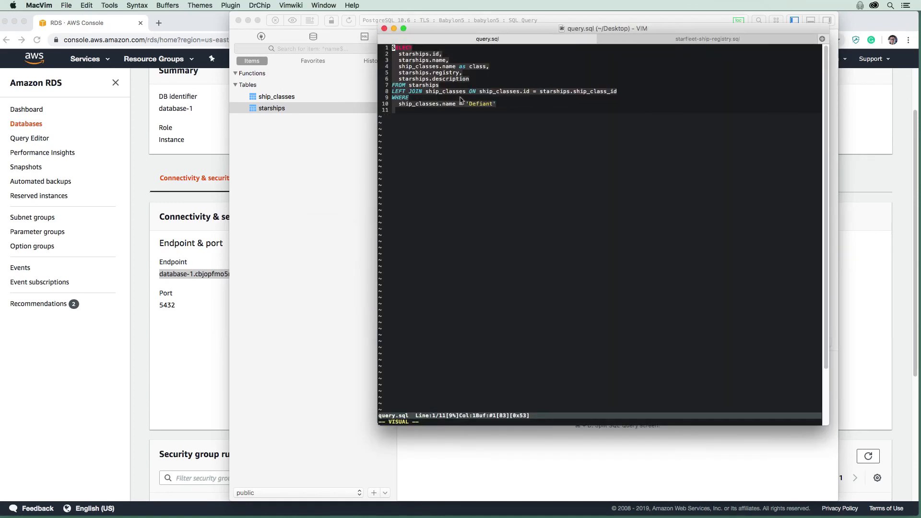
{"action": "key", "text": "super+c"}
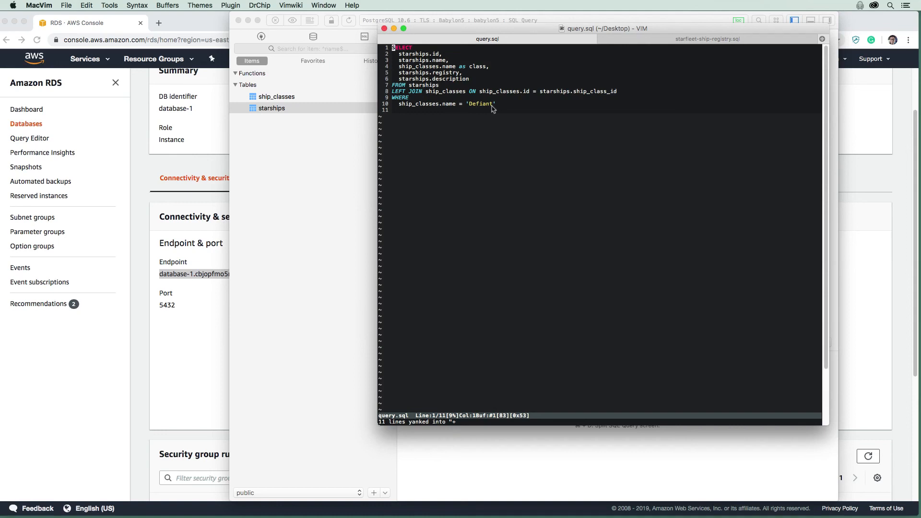
{"action": "left_click_drag", "start_coordinate": [456, 117], "coordinate": [392, 48]}
{"action": "key", "text": "super+c"}
Run the query in a new TablePlus tab, returning seven Defiant starships, then return to RDS
{"action": "left_click", "coordinate": [347, 167]}
{"action": "left_click", "coordinate": [364, 37]}
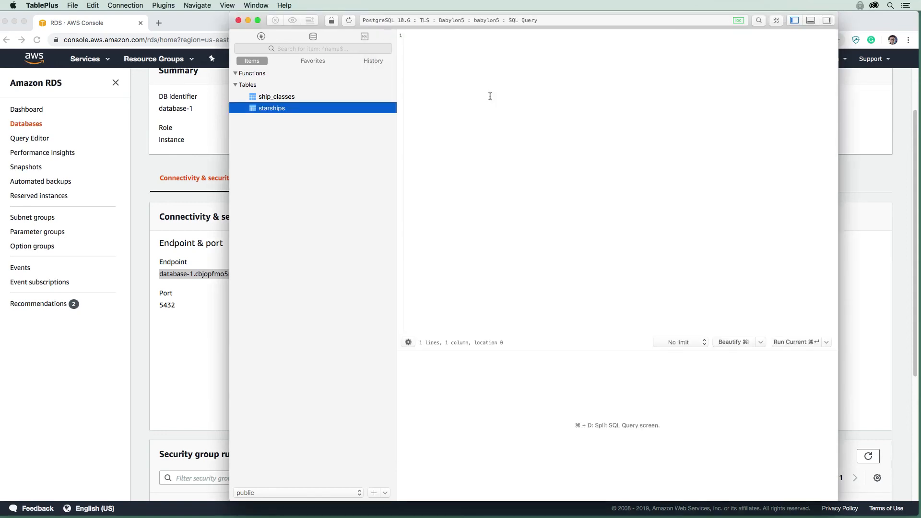
{"action": "key", "text": "super+v"}
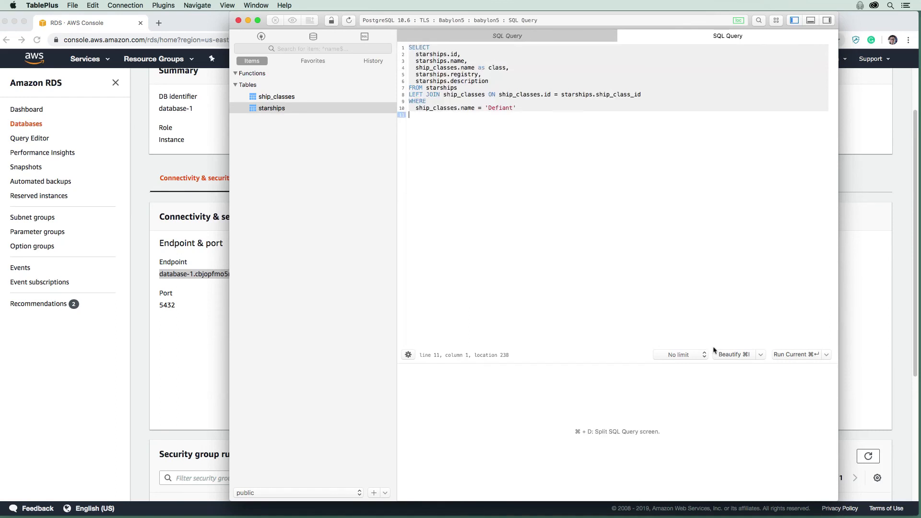
{"action": "left_click", "coordinate": [826, 354]}
{"action": "left_click", "coordinate": [794, 366]}
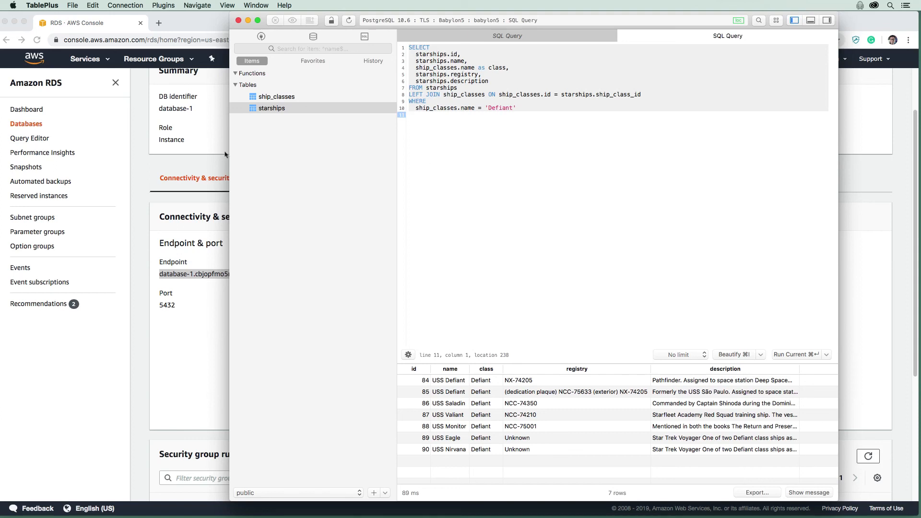
{"action": "left_click", "coordinate": [194, 163]}
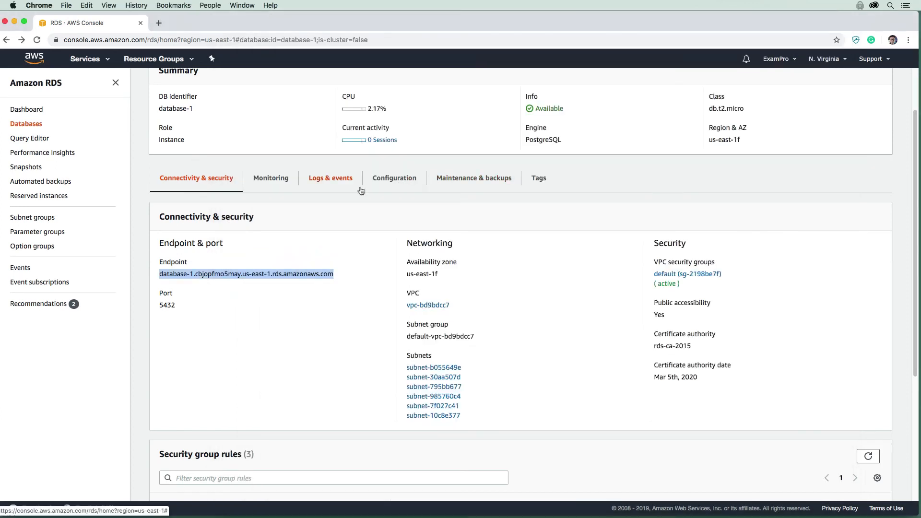
Open the default security group in a new tab and view its inbound rules, selecting the PostgreSQL source address
{"action": "right_click", "coordinate": [692, 276]}
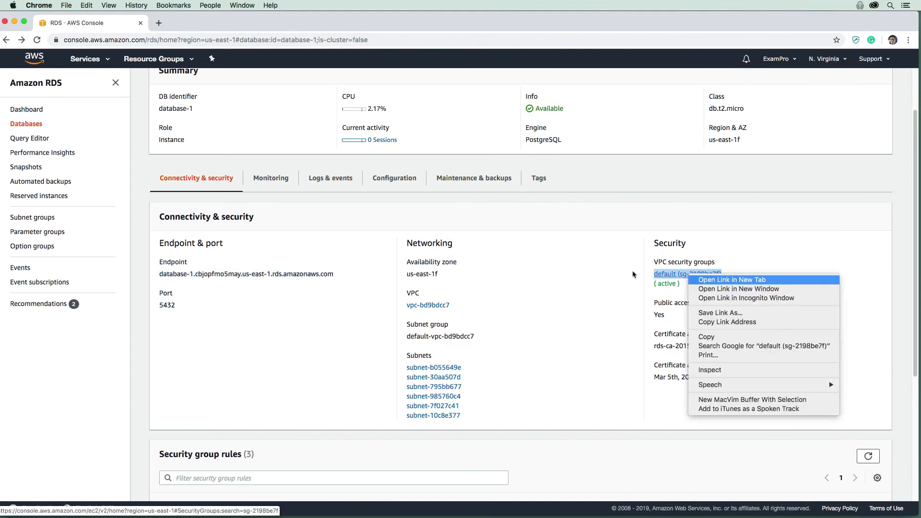
{"action": "key", "text": "Return"}
{"action": "key", "text": "ctrl+Tab"}
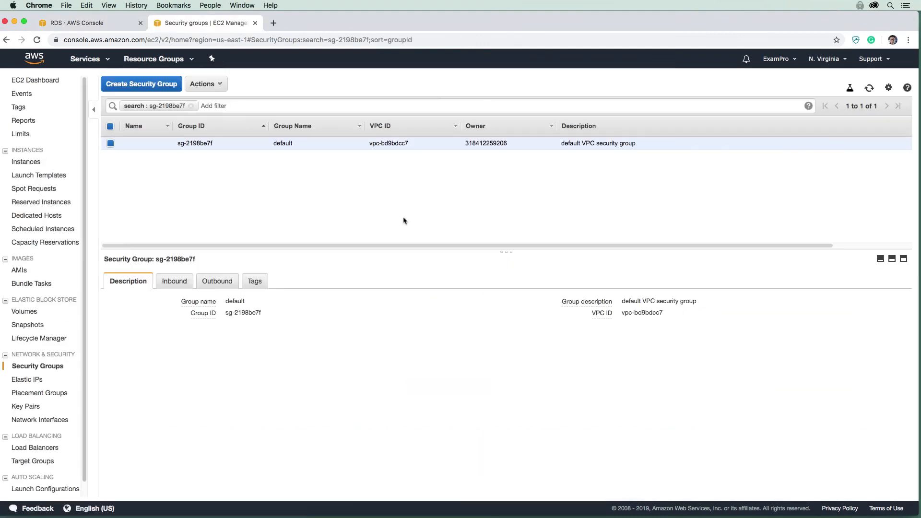
{"action": "left_click", "coordinate": [191, 285]}
{"action": "left_click_drag", "start_coordinate": [588, 349], "coordinate": [640, 348]}
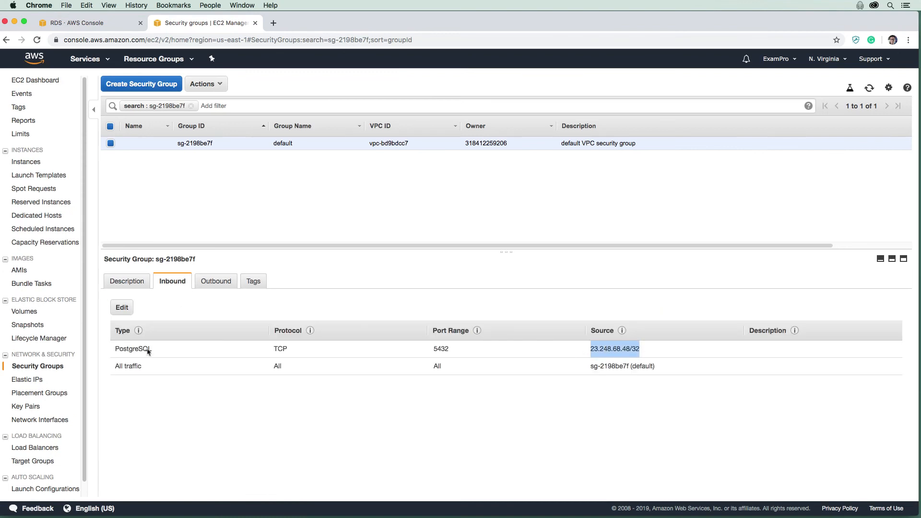
Edit inbound rules and start replacing the All traffic rule's source with 'sg'
{"action": "left_click", "coordinate": [120, 312]}
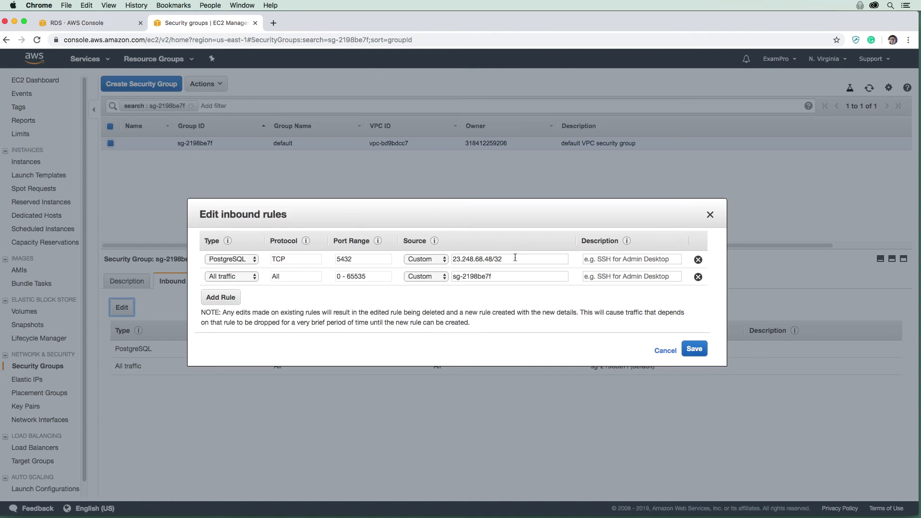
{"action": "left_click_drag", "start_coordinate": [494, 276], "coordinate": [438, 277]}
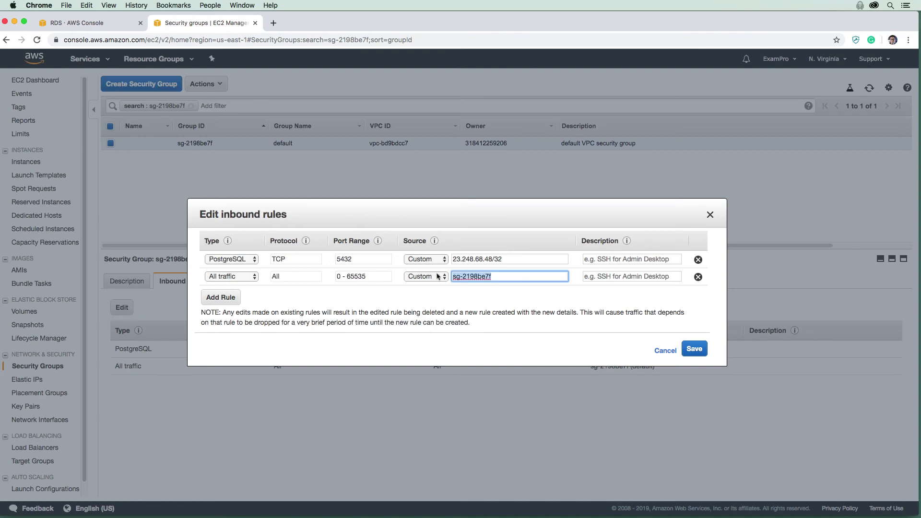
{"action": "type", "text": "sg"}
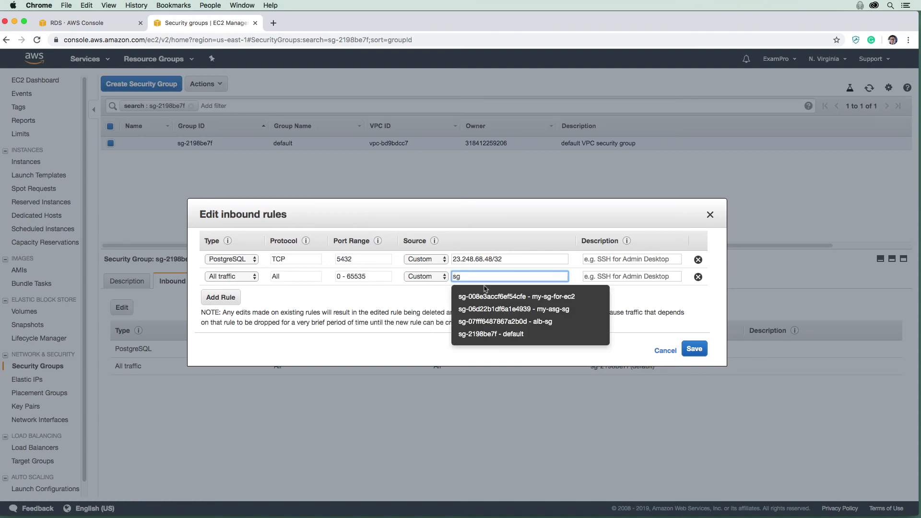